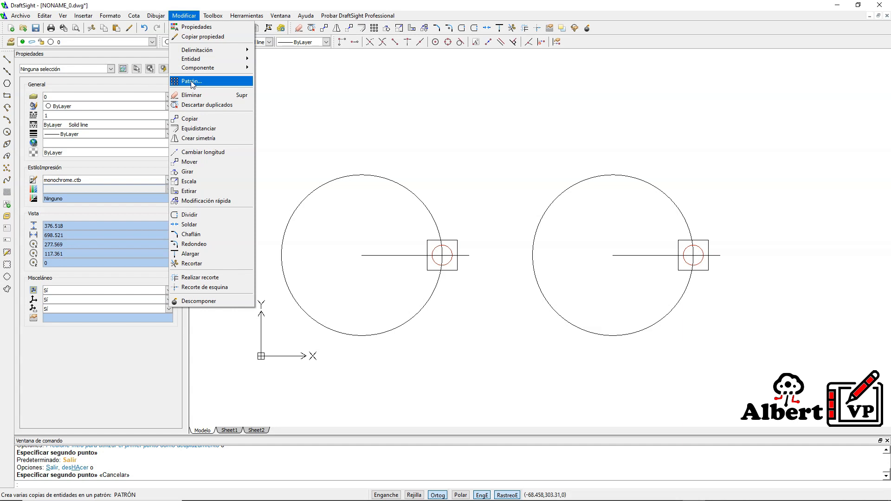
click(192, 82)
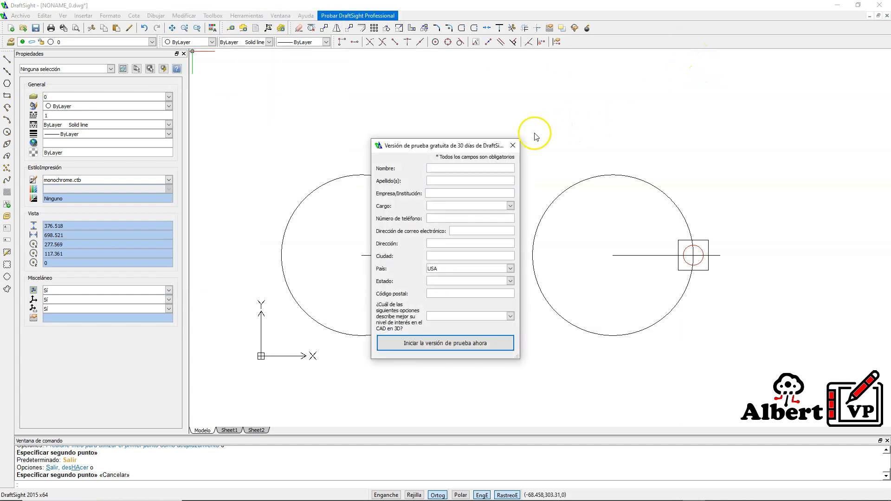
click(513, 146)
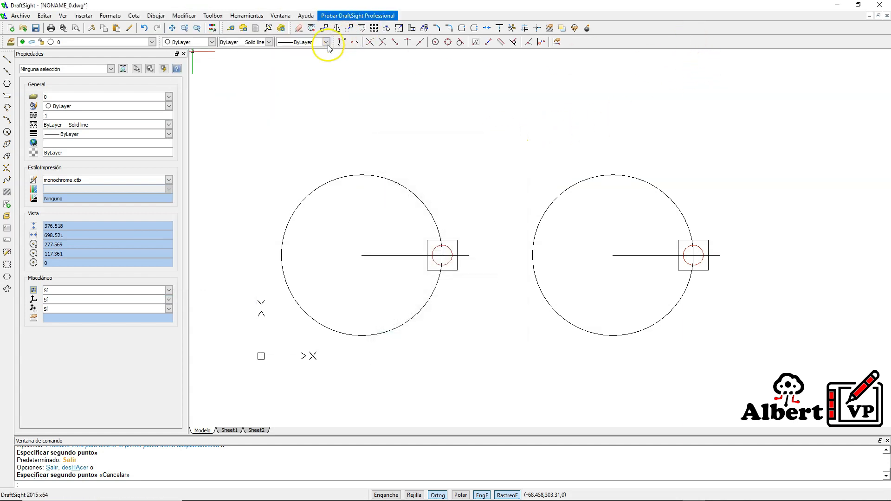
click(185, 16)
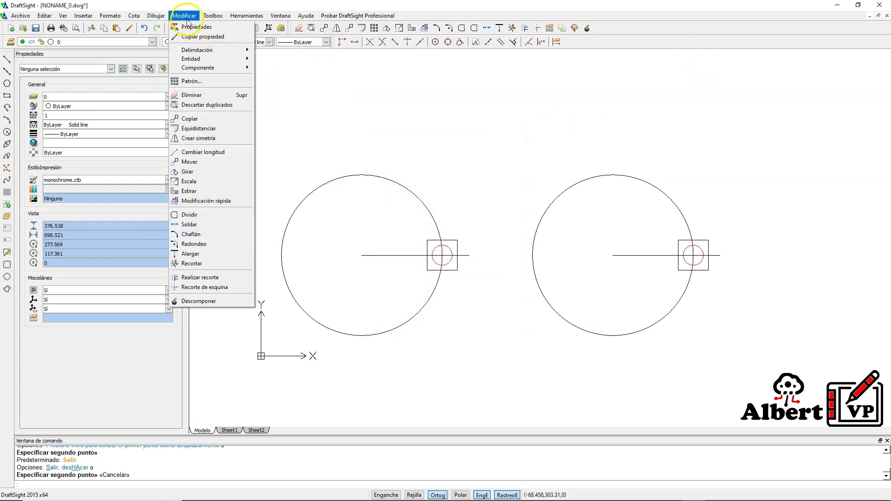
click(662, 31)
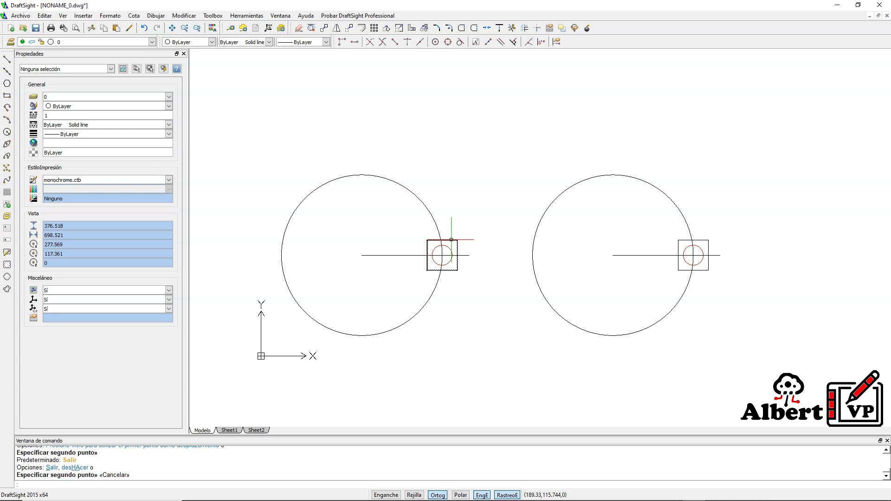
Start a circular pattern and select the square and the small red circle on the left large circle as its entities
click(184, 16)
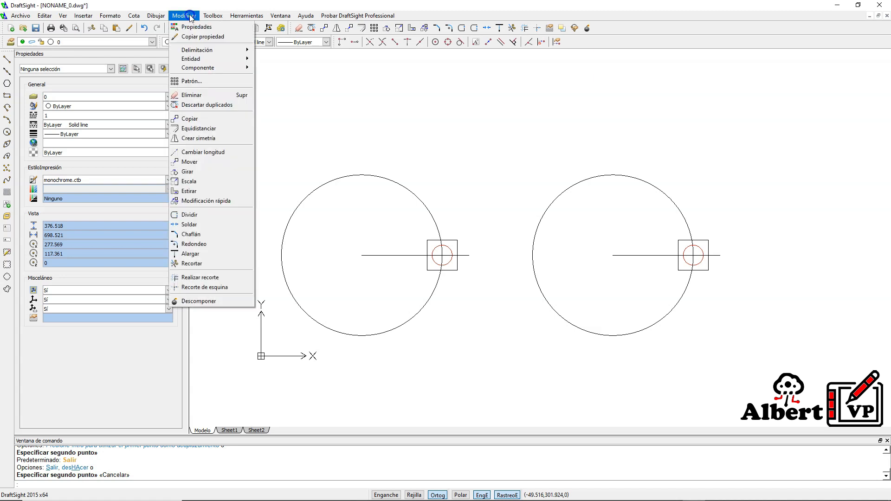
click(193, 84)
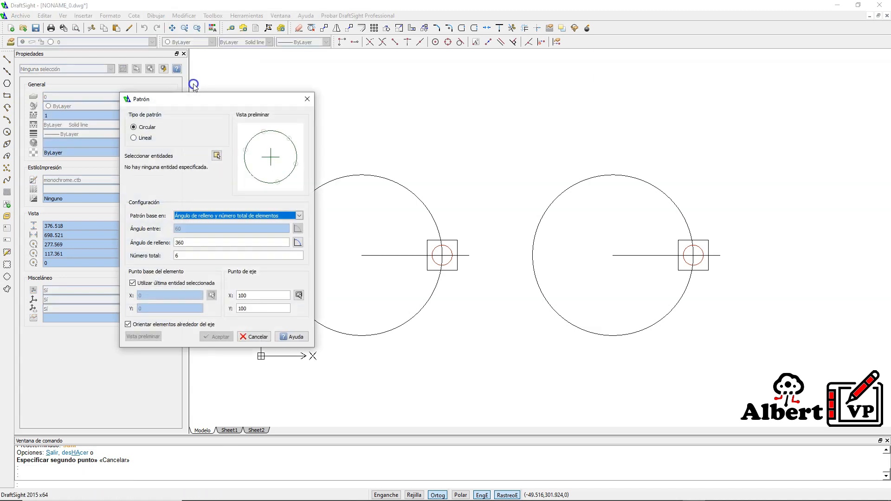
drag(224, 102, 370, 112)
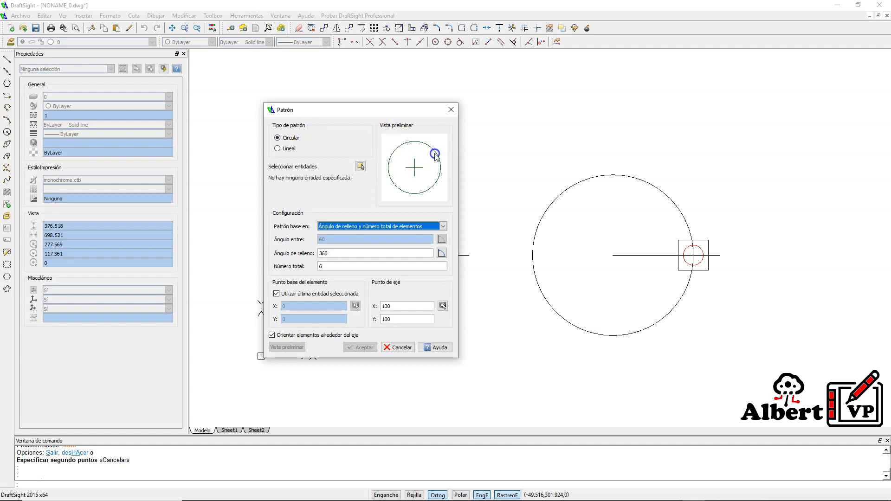
drag(422, 111, 234, 120)
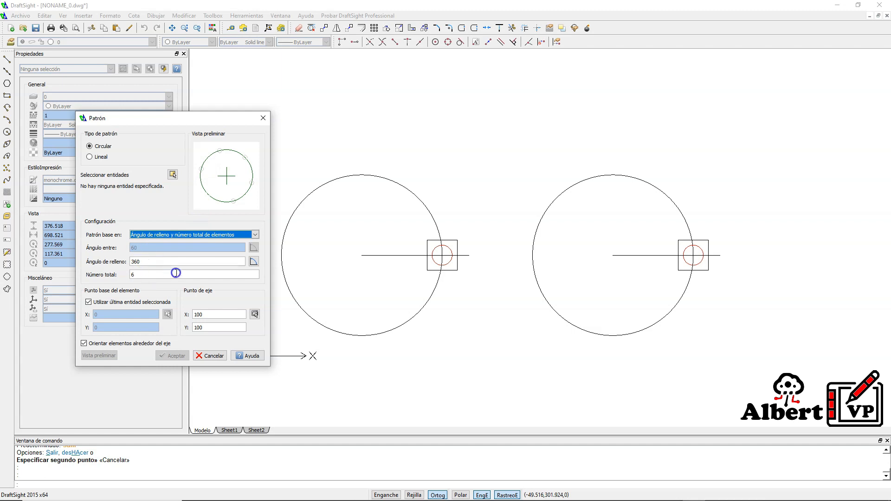
click(211, 314)
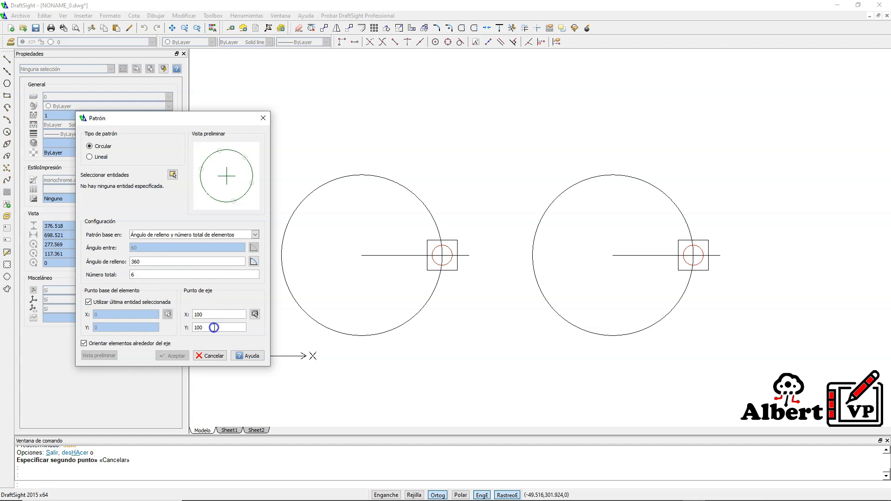
click(213, 327)
click(172, 175)
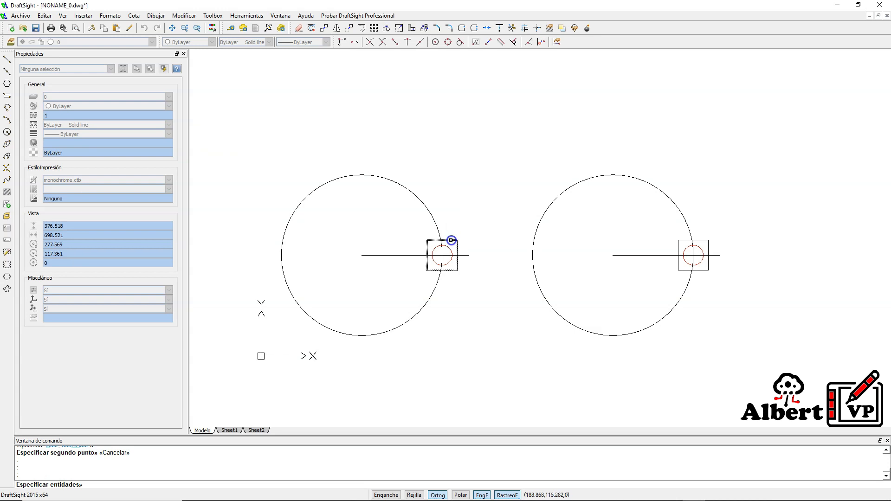
click(451, 240)
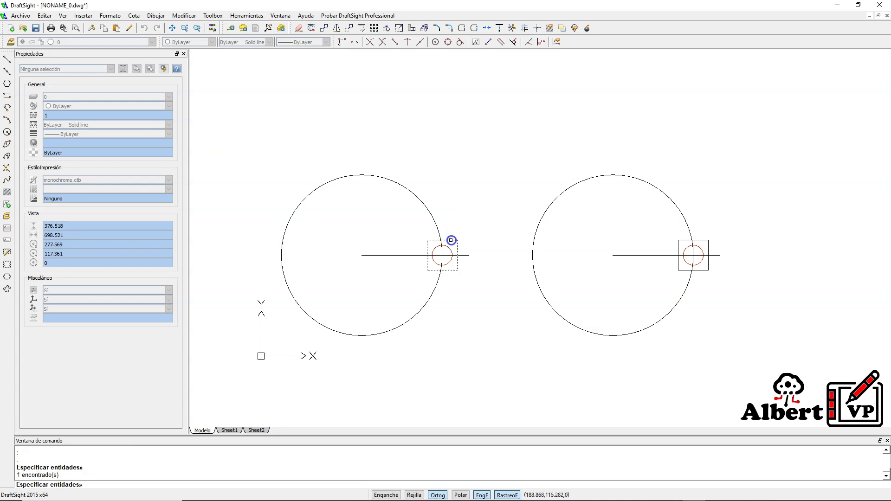
click(450, 249)
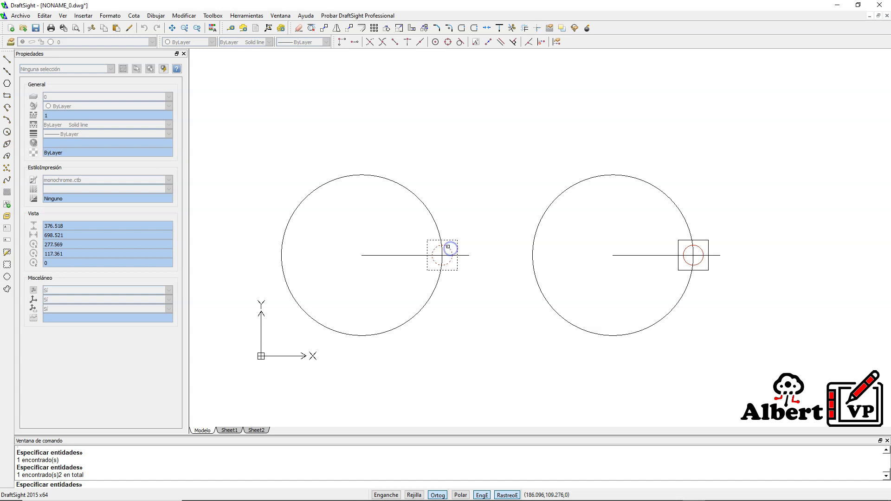
key(Return)
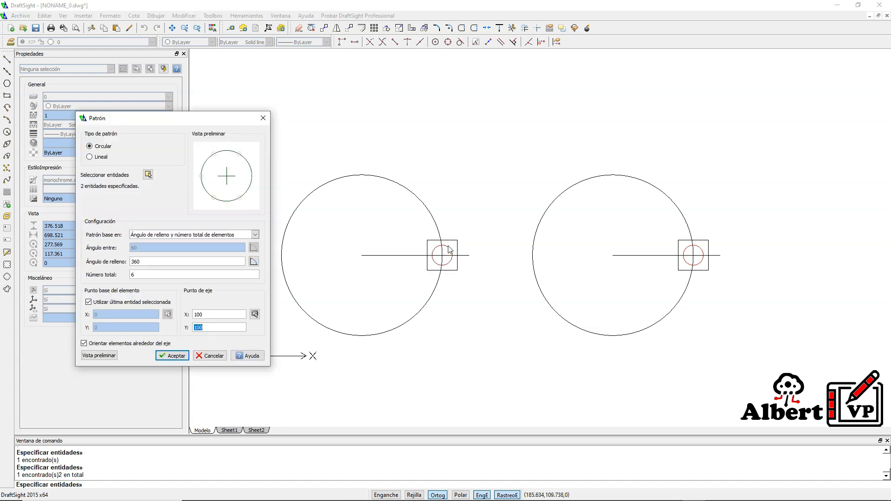
Base the circular pattern on the angle between elements and total number of elements, using 60° and a total of 3
drag(207, 120, 266, 119)
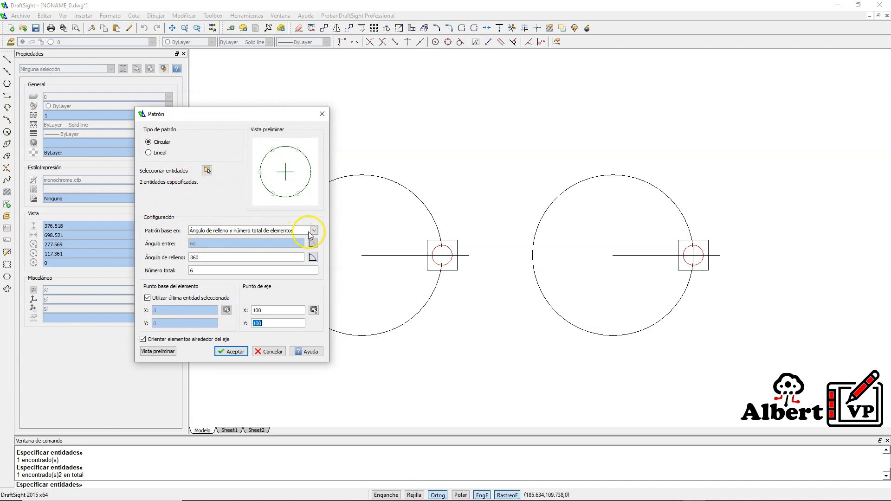
click(314, 230)
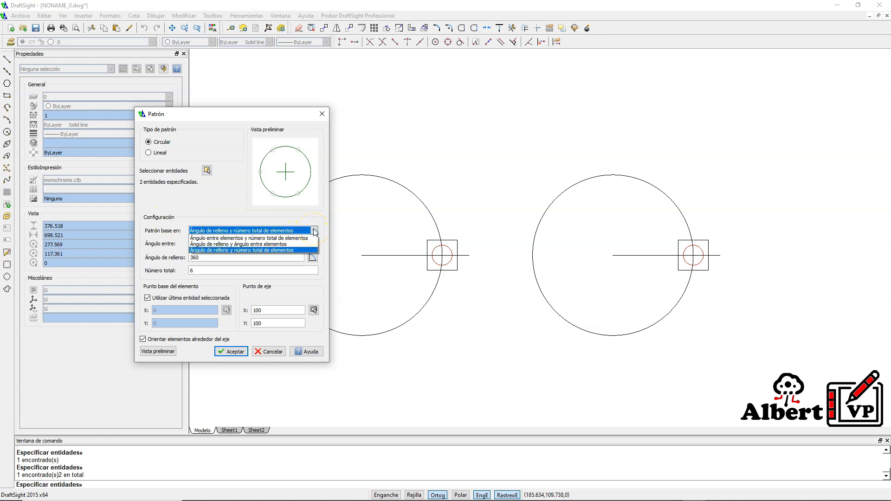
click(314, 231)
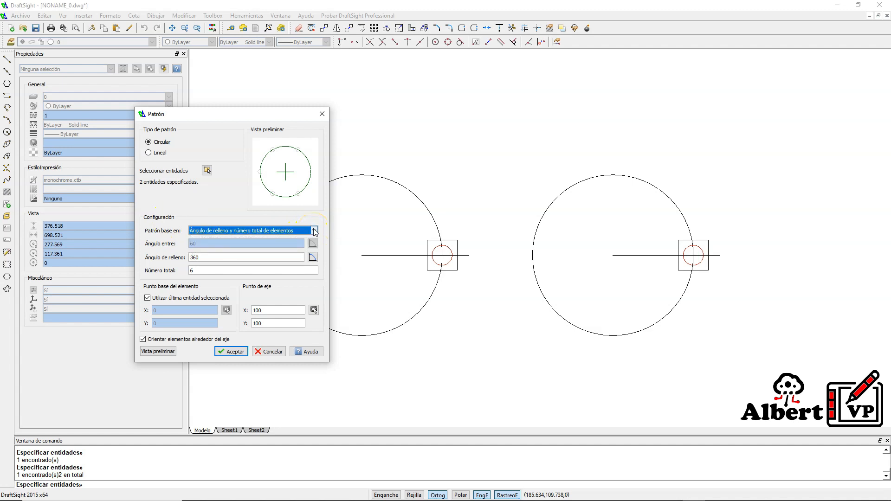
click(241, 270)
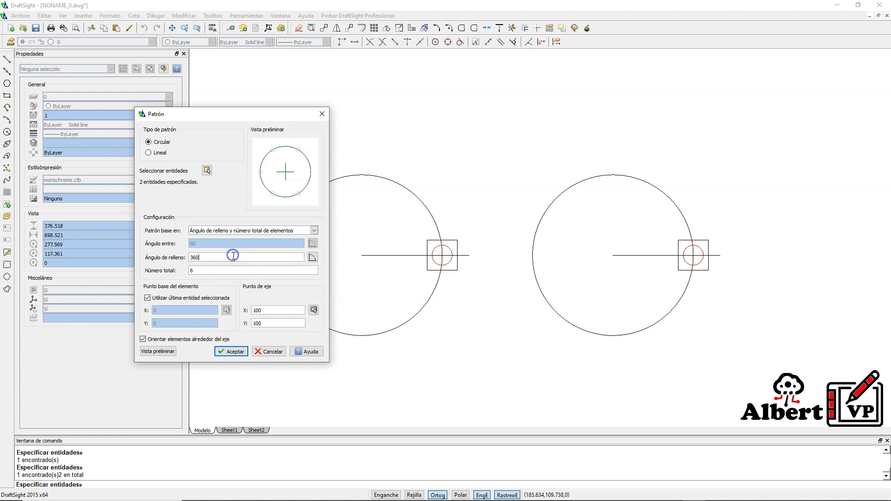
click(234, 269)
click(313, 231)
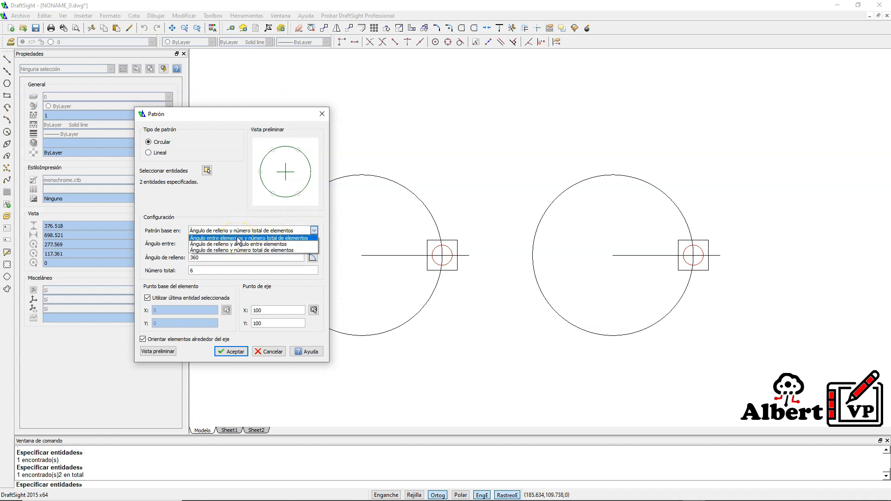
click(238, 239)
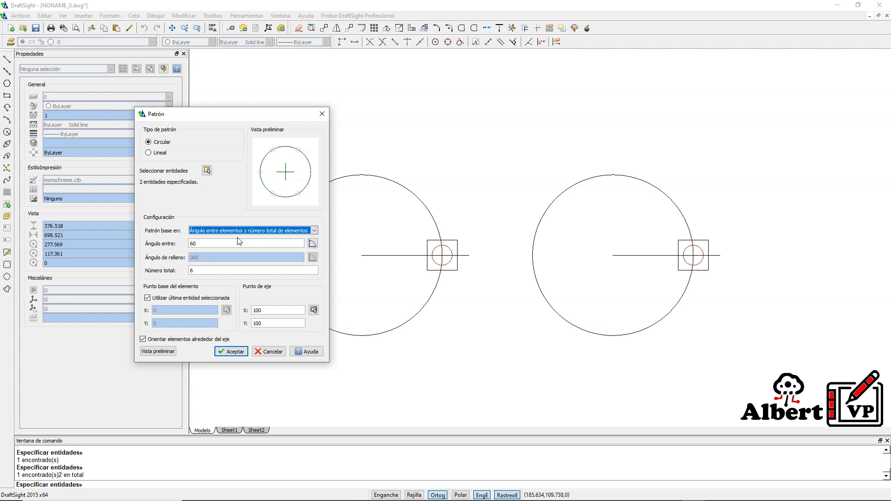
click(214, 243)
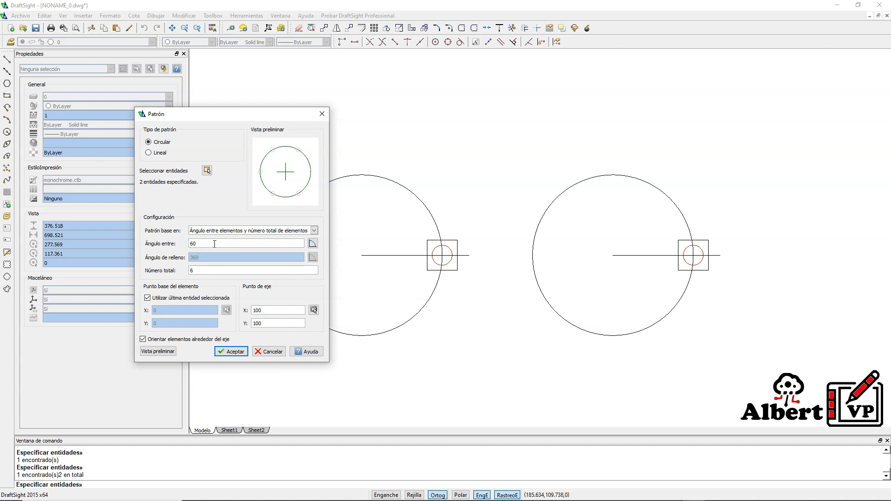
double_click(186, 270)
click(212, 243)
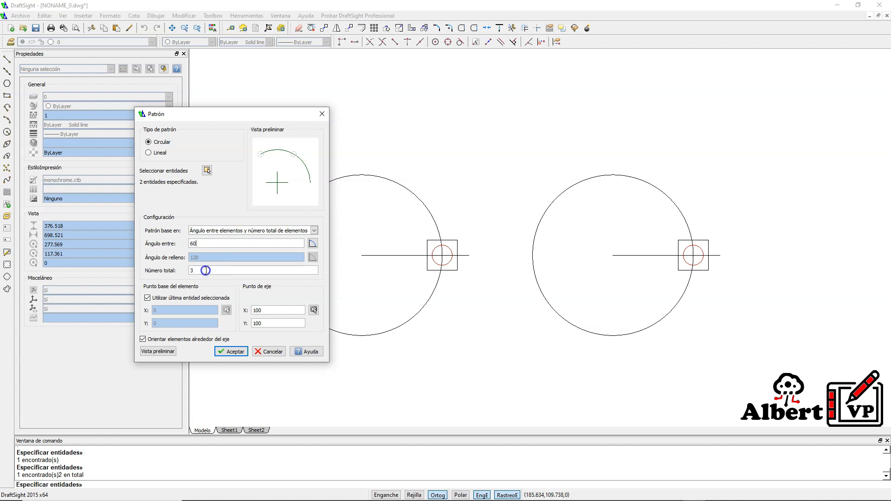
click(207, 242)
mouse_move(468, 258)
mouse_down()
mouse_move(494, 193)
mouse_move(485, 257)
mouse_move(433, 162)
mouse_move(399, 146)
mouse_up()
Clear the pattern's axis point coordinates and pick the centre of the left large circle as the axis point
drag(292, 114, 227, 103)
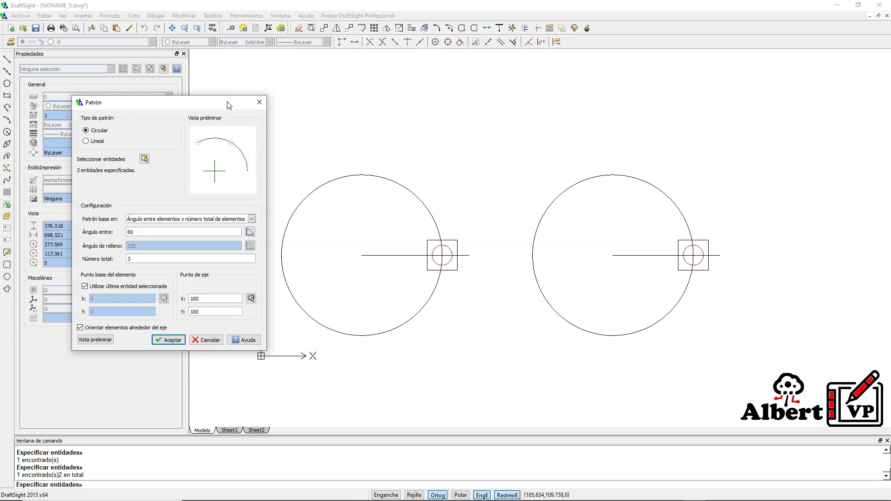
double_click(218, 298)
key(Delete)
double_click(190, 312)
key(Delete)
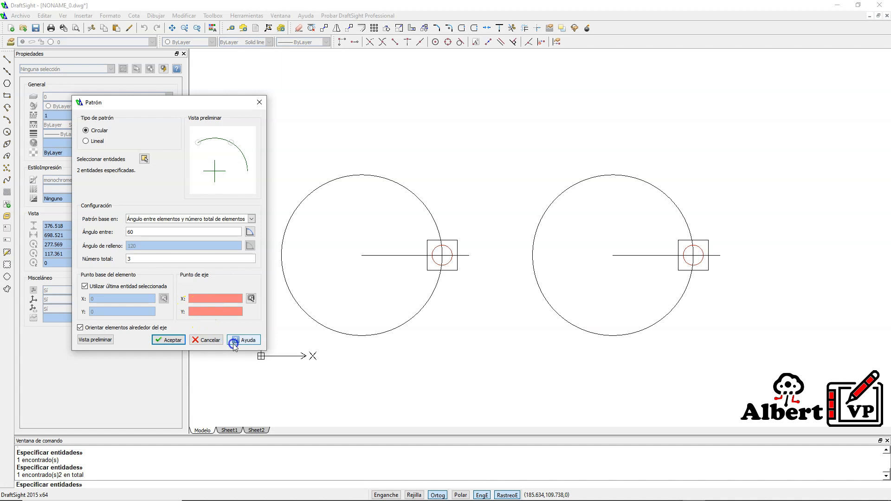
click(251, 297)
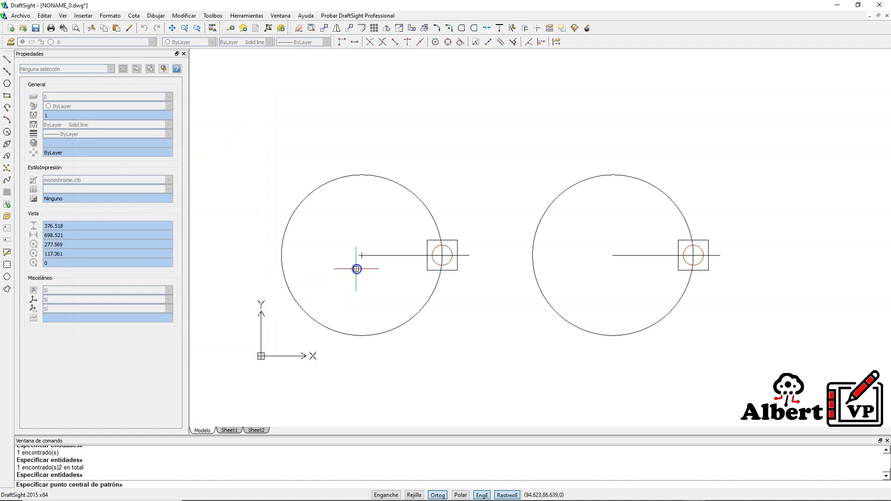
click(361, 256)
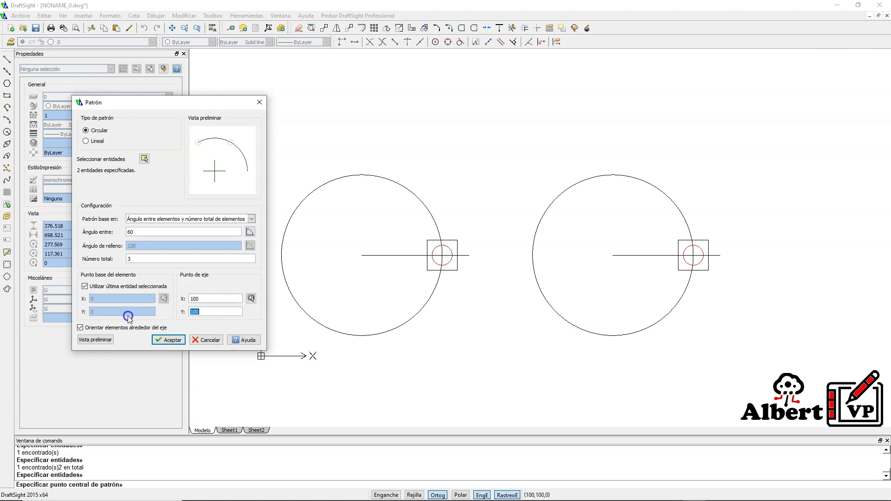
Turn off orienting the elements around the axis and preview the circular pattern in the drawing
click(84, 287)
click(81, 328)
click(80, 328)
click(96, 340)
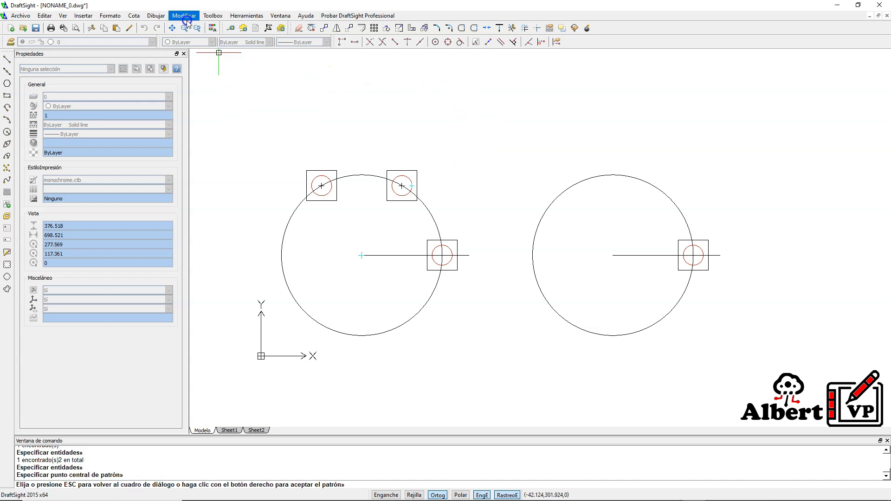
Try to start an angular dimension while the pattern preview is displayed
click(134, 16)
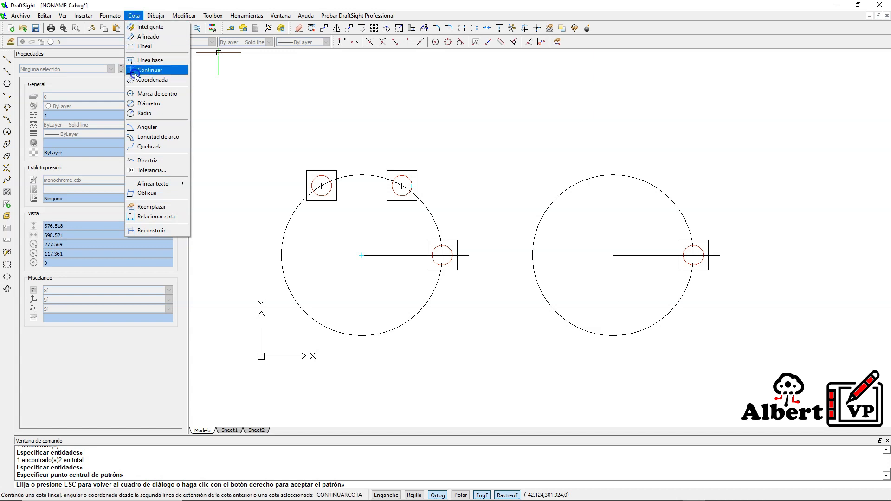
click(141, 128)
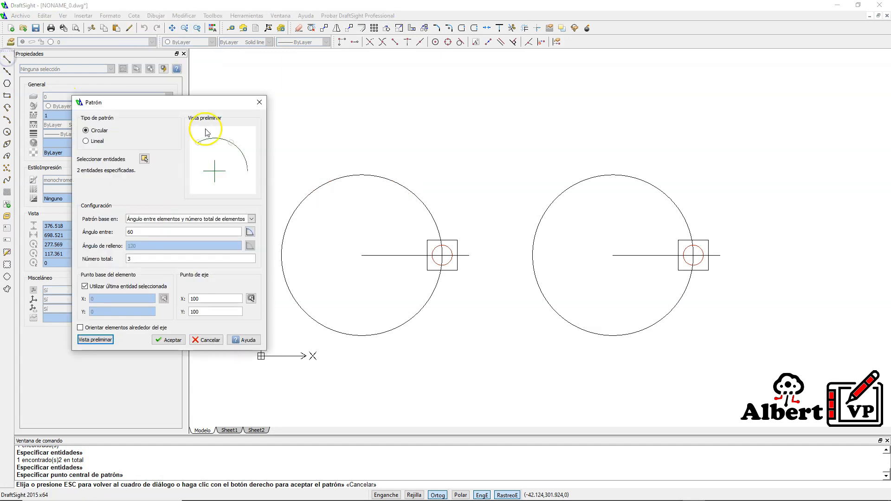
Preview the circular pattern again without accepting it and check its angle between elements and total number
drag(188, 106, 240, 97)
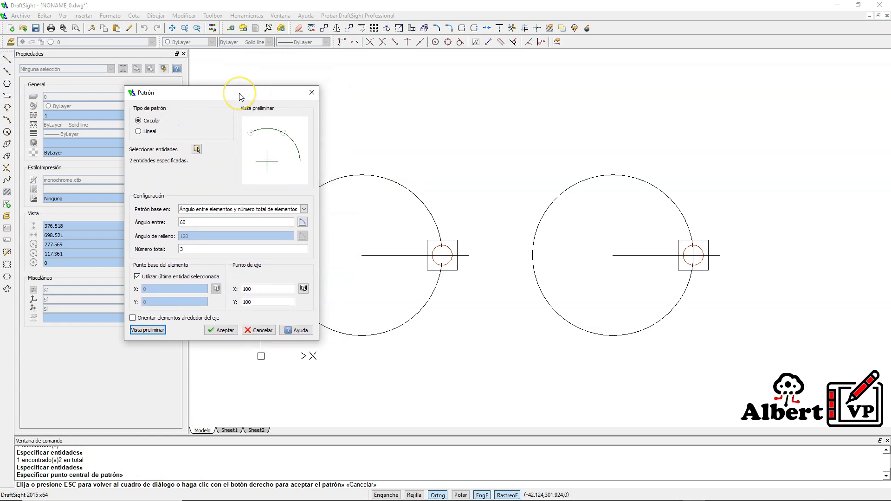
drag(241, 96, 290, 75)
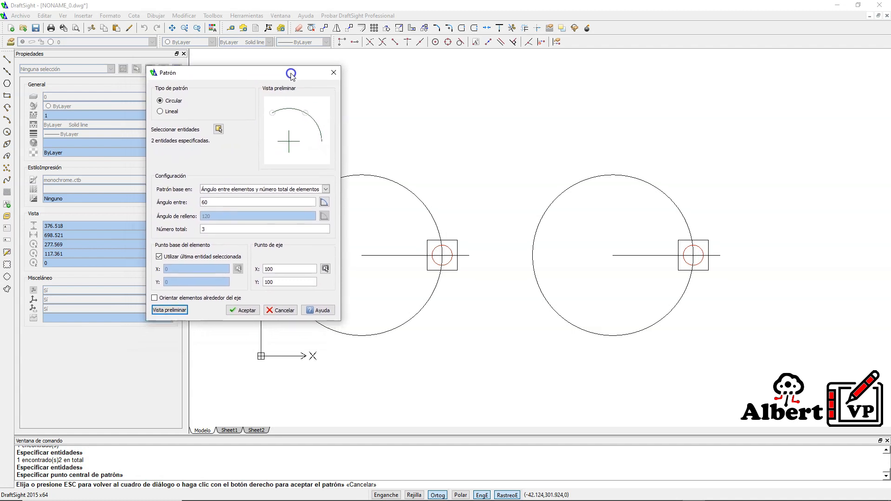
click(181, 310)
mouse_move(269, 78)
mouse_down()
mouse_move(236, 79)
mouse_move(265, 86)
mouse_up()
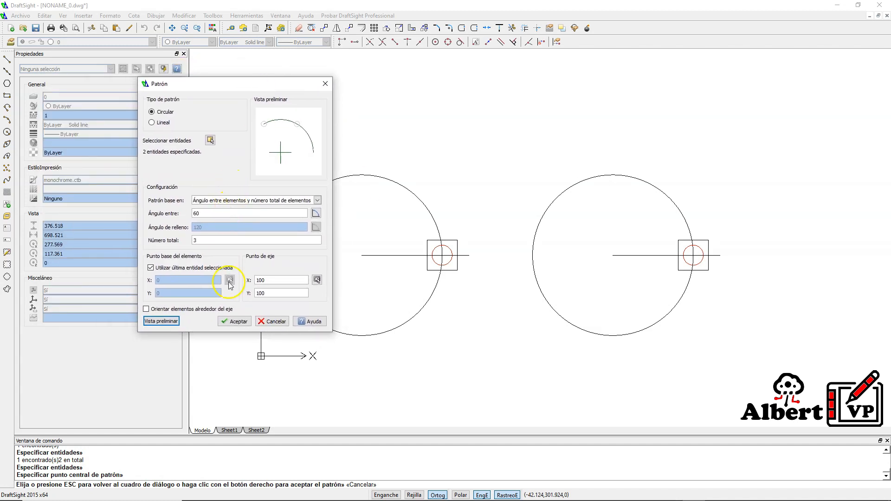
click(172, 321)
key(Escape)
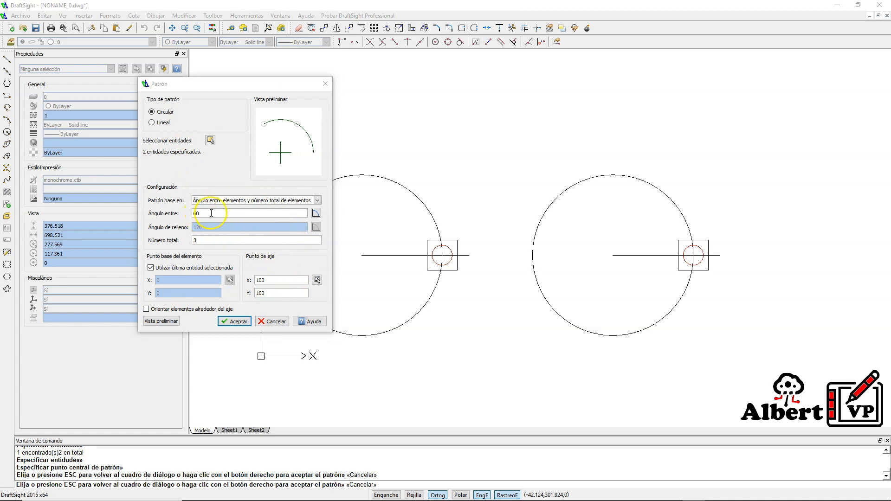
click(210, 214)
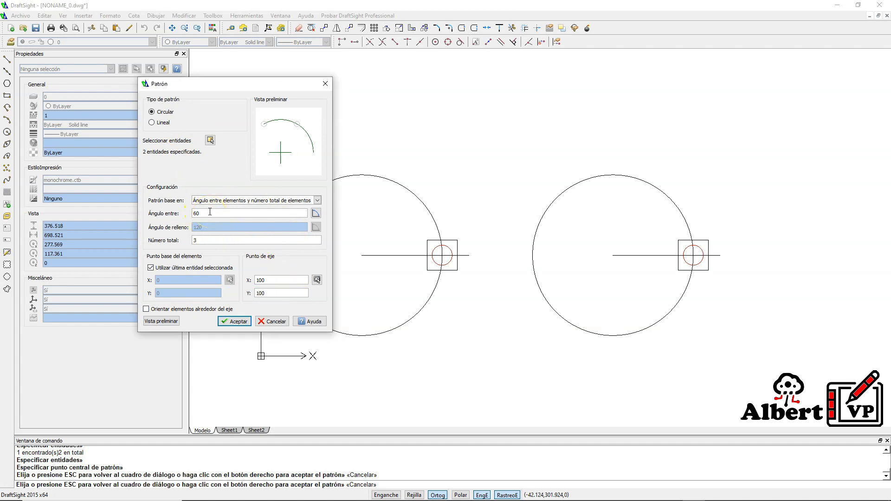
click(204, 240)
click(173, 321)
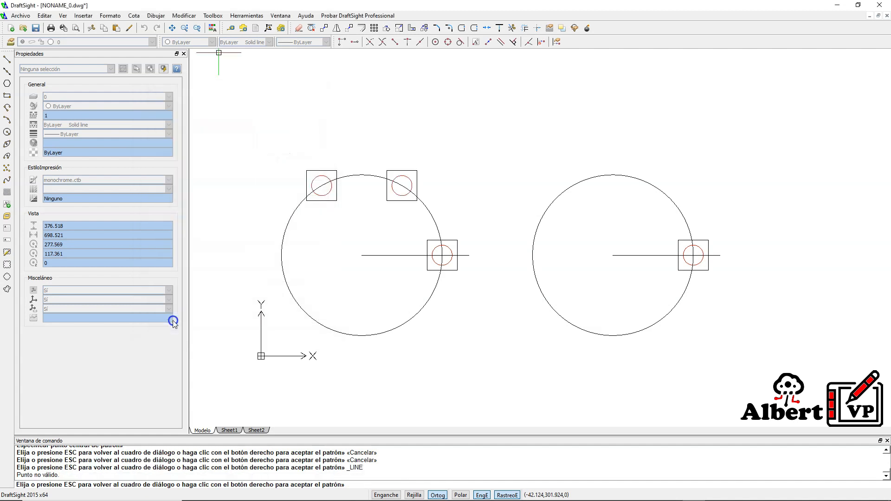
click(435, 151)
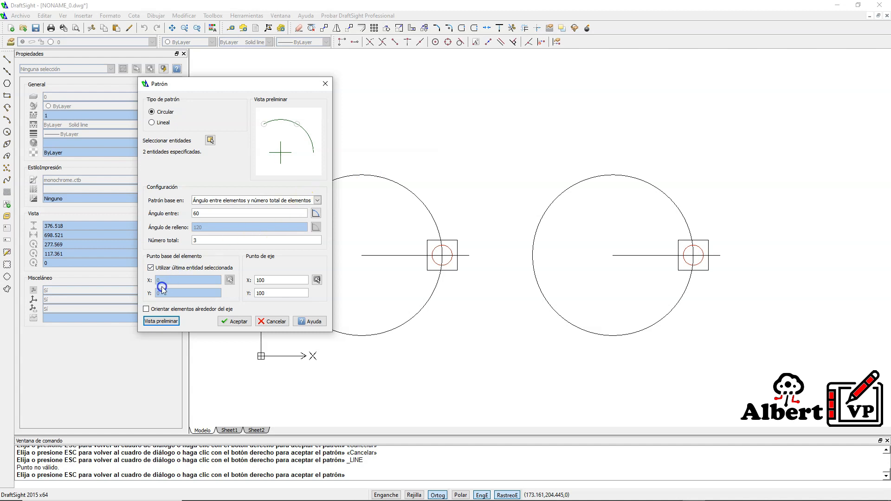
Turn on orienting the elements around the axis and preview the circular pattern in the drawing without accepting it
click(145, 310)
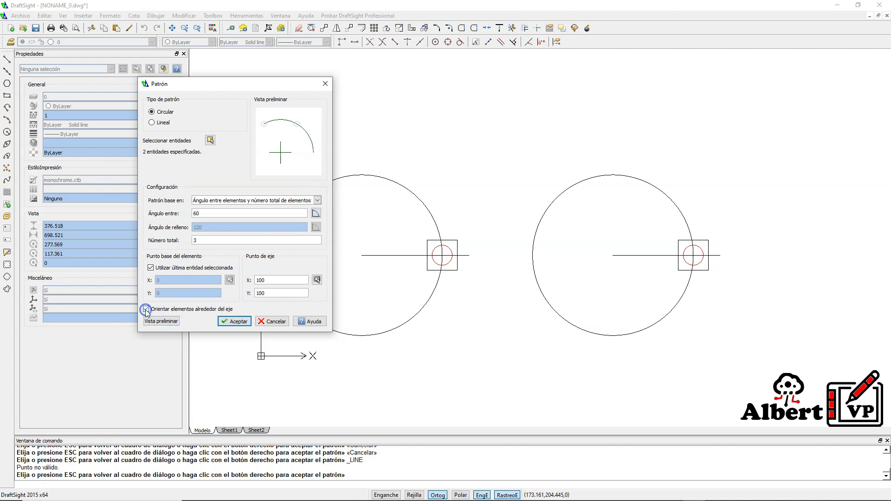
click(170, 322)
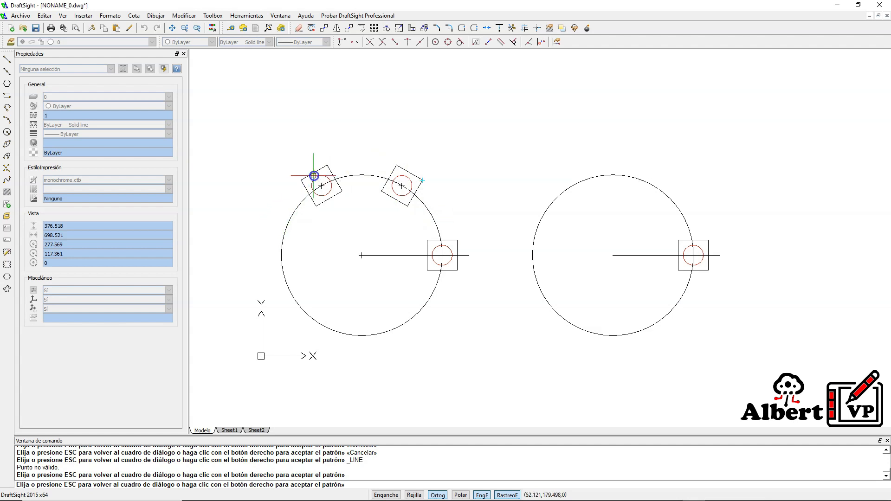
click(413, 175)
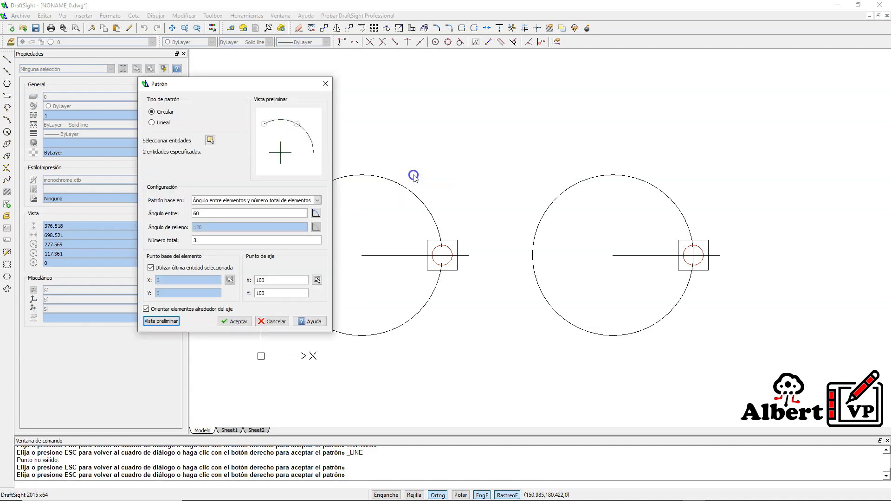
Turn off orienting the elements around the axis, preview the unrotated copies and return to the pattern settings
click(145, 309)
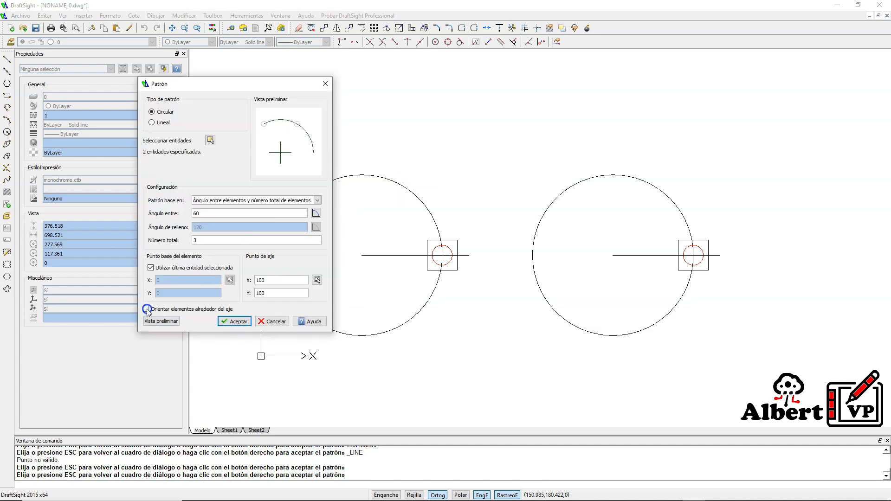
click(161, 321)
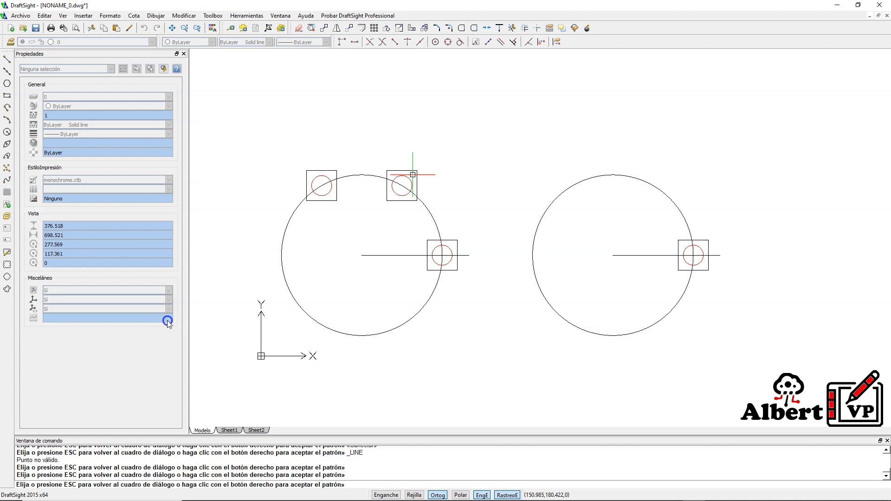
key(Escape)
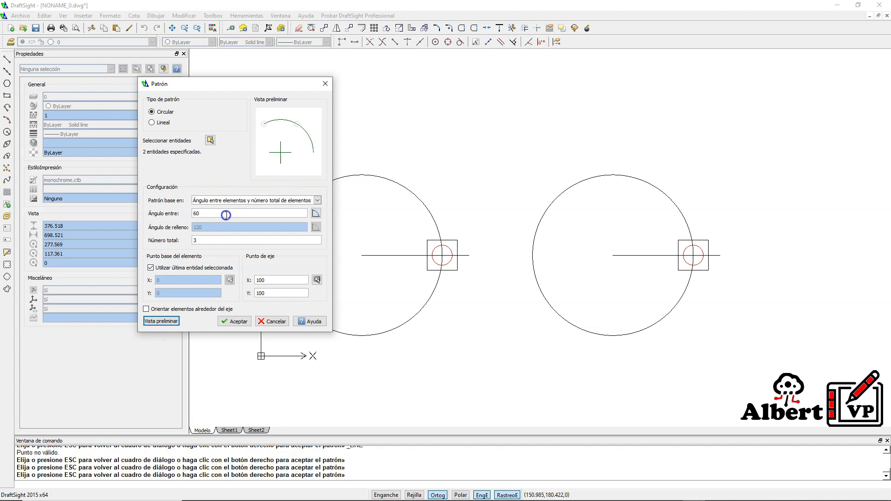
Base the pattern on "Ángulo de relleno y ángulo entre elementos", with 30 between elements and a fill angle of 180
click(317, 200)
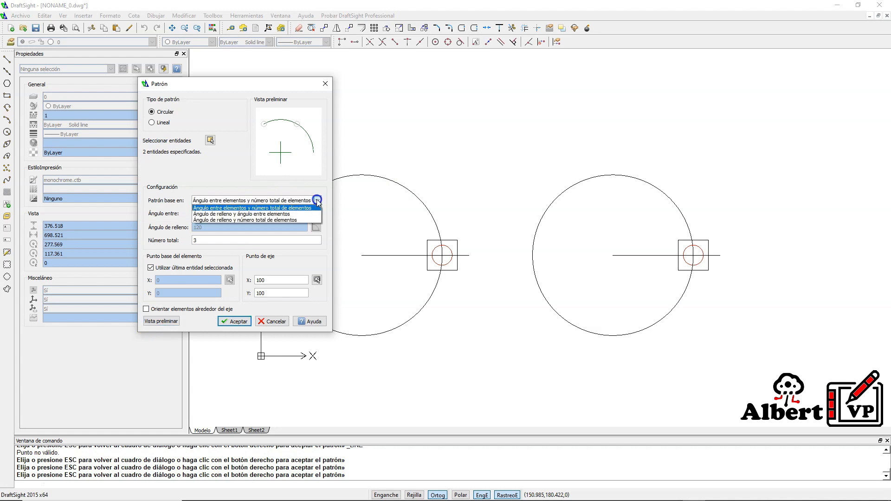
click(283, 215)
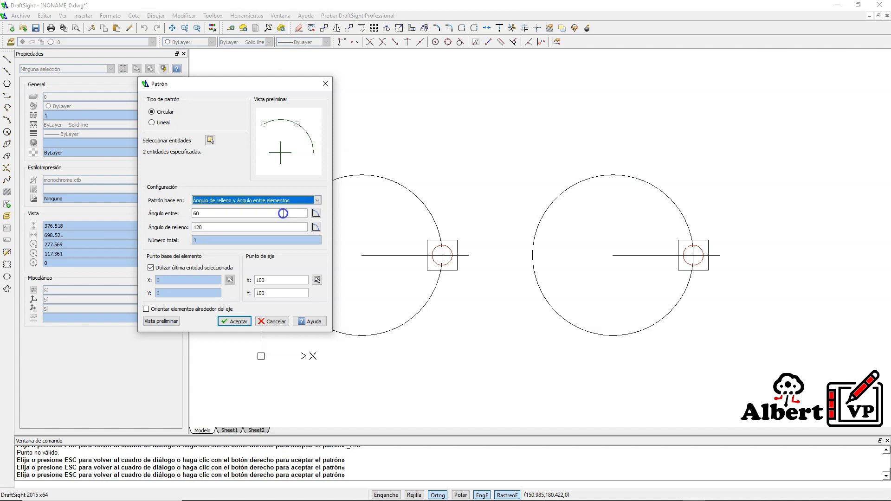
click(265, 213)
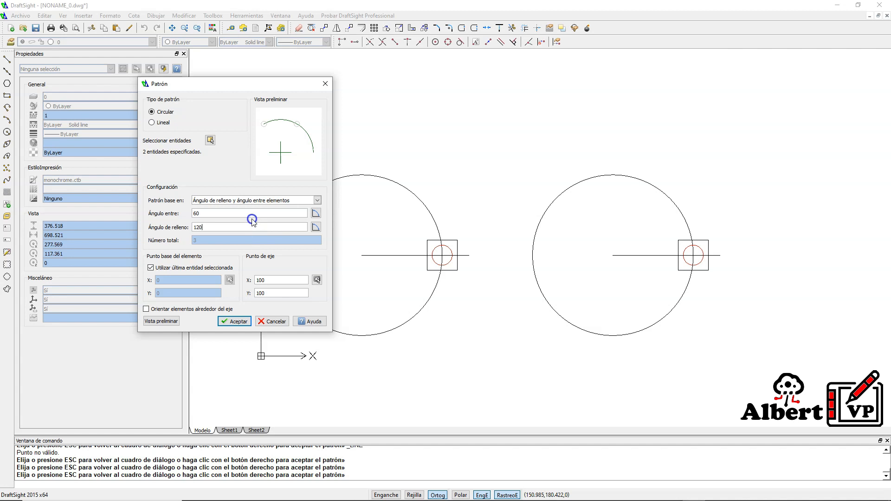
double_click(209, 213)
text(3)
double_click(196, 227)
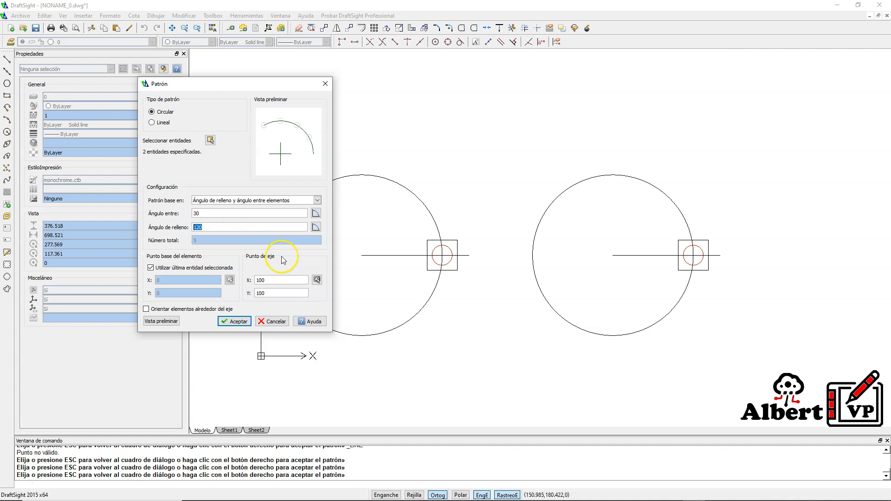
text(180)
click(233, 227)
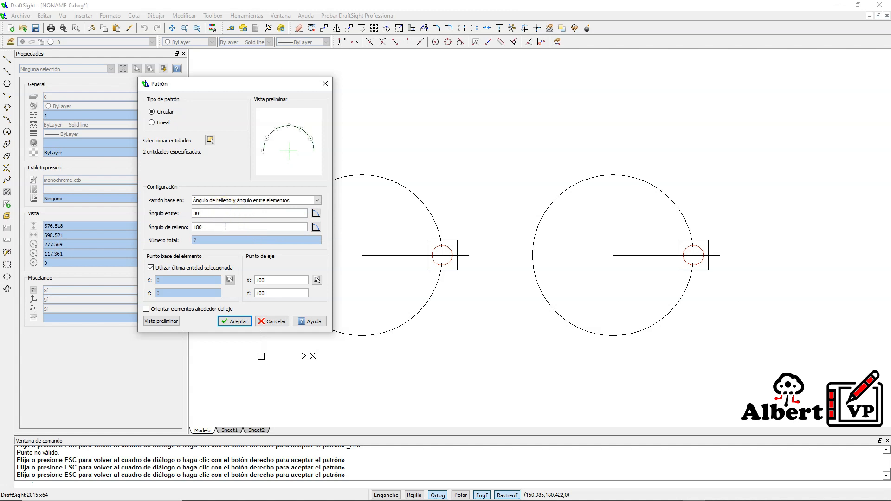
Check the angle settings and preview the half-circle pattern in the drawing without accepting it
click(245, 230)
click(242, 214)
click(233, 245)
click(169, 322)
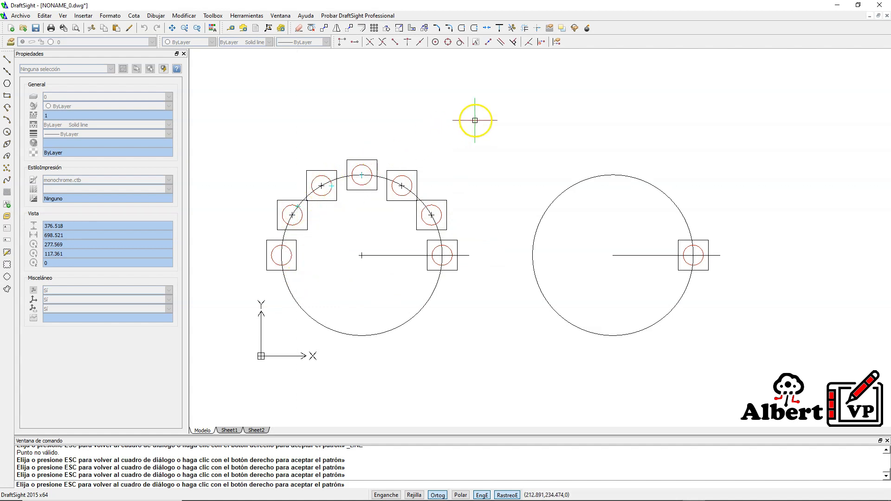
key(Escape)
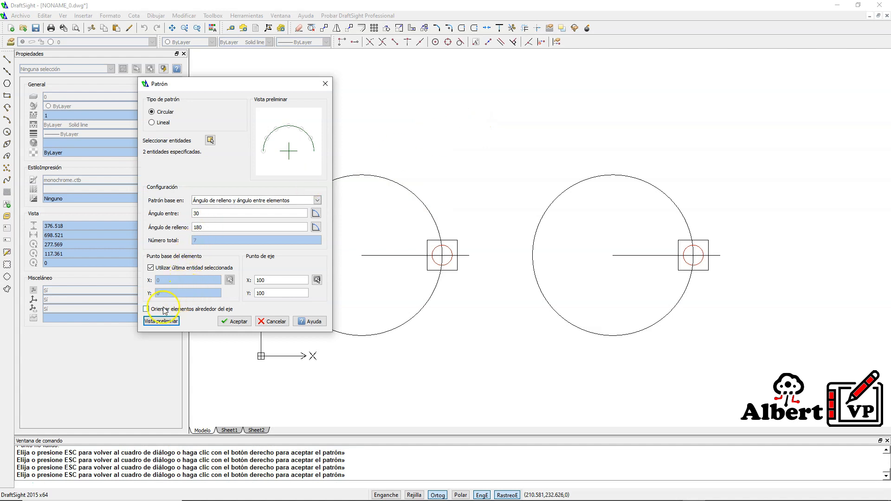
Turn on orienting the elements around the axis and preview the rotated copies along the half circle
mouse_move(204, 87)
mouse_down()
mouse_move(202, 78)
mouse_move(202, 90)
mouse_up()
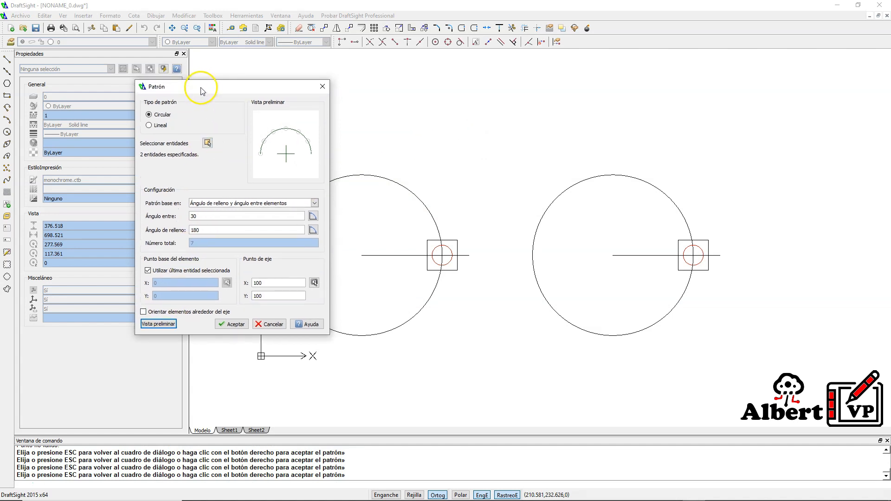
click(170, 312)
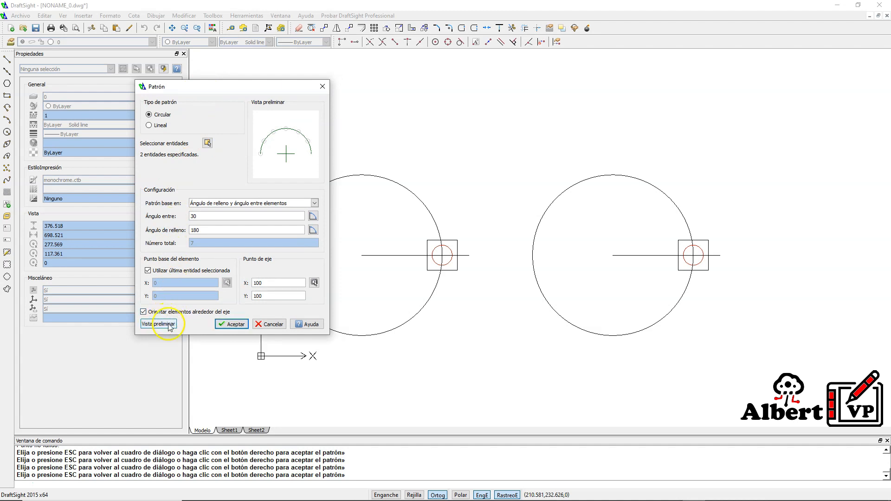
click(169, 325)
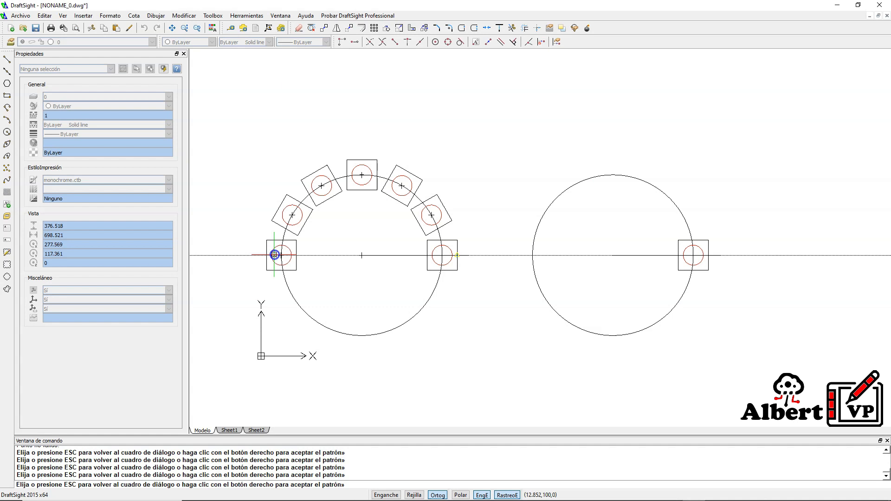
click(274, 255)
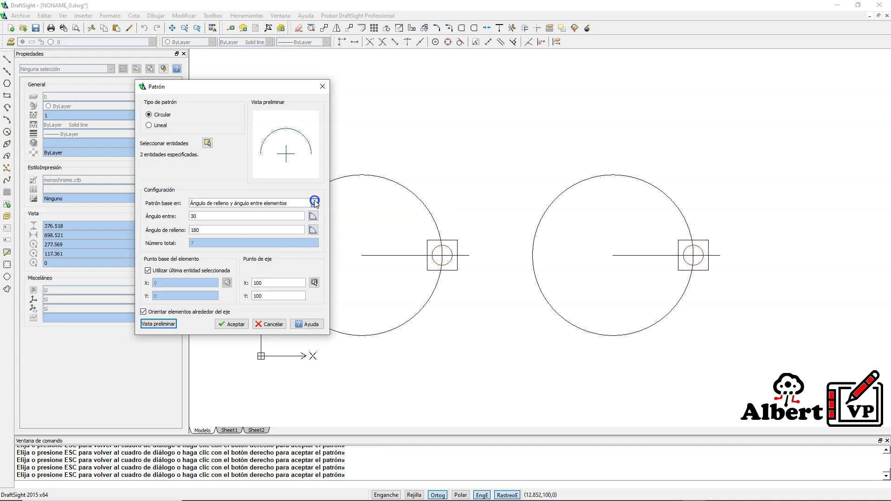
Base the pattern on "Ángulo de relleno y número total de elementos", with a fill angle of 360 and 8 elements
click(315, 201)
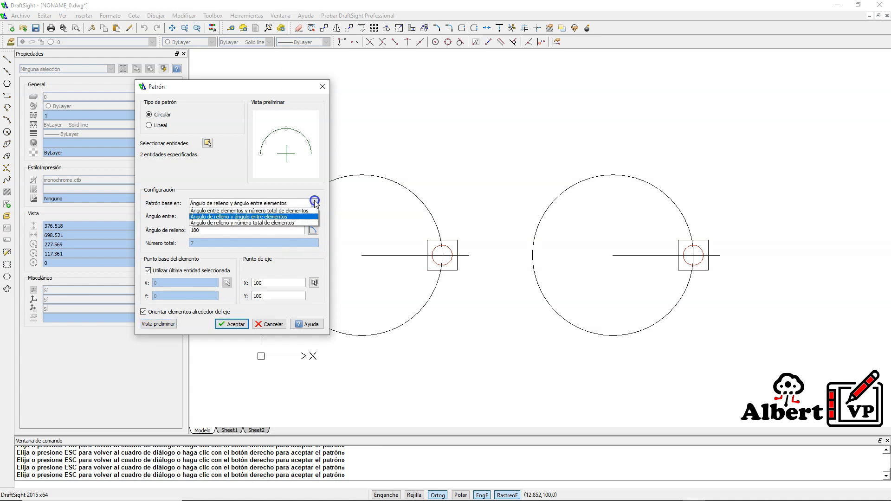
click(268, 223)
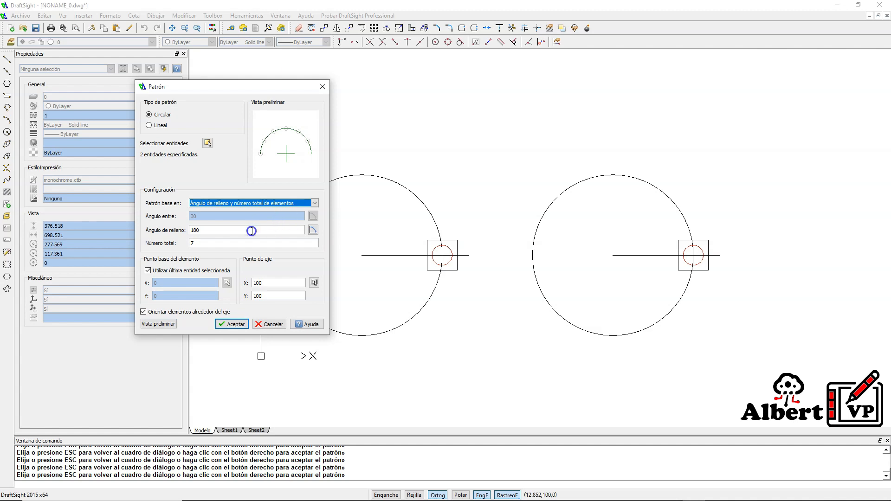
click(198, 229)
drag(199, 228, 185, 234)
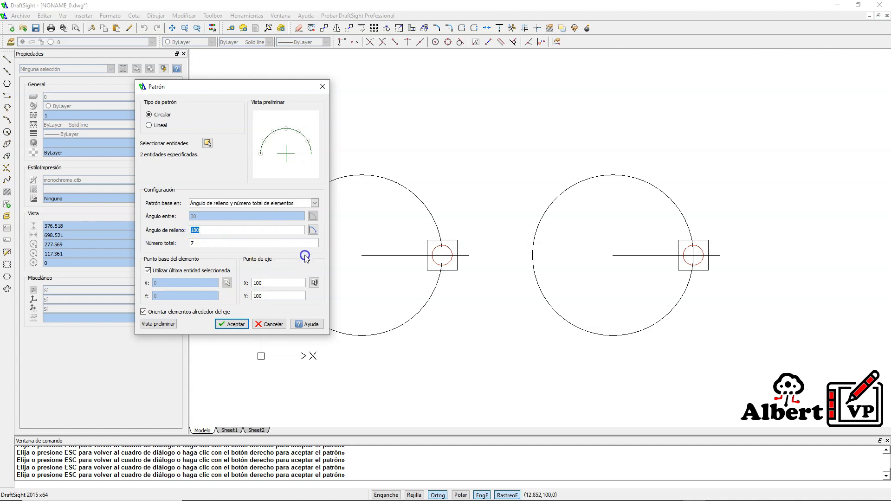
text(360)
click(192, 241)
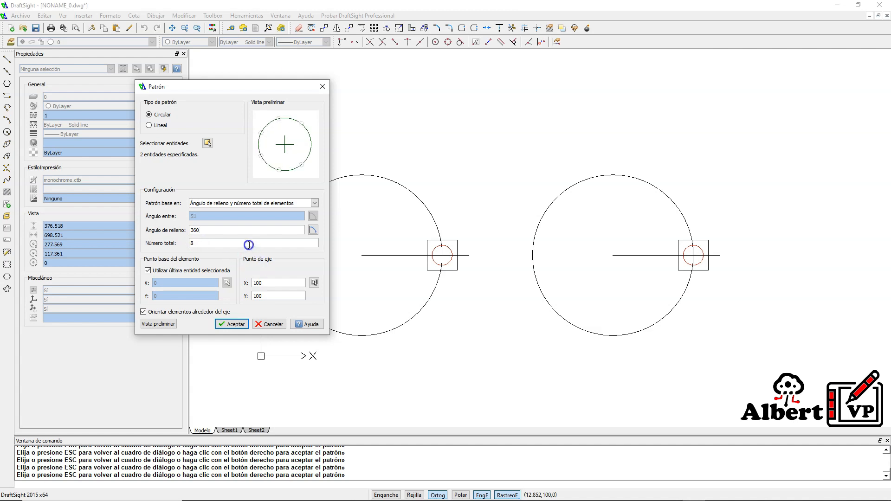
click(247, 230)
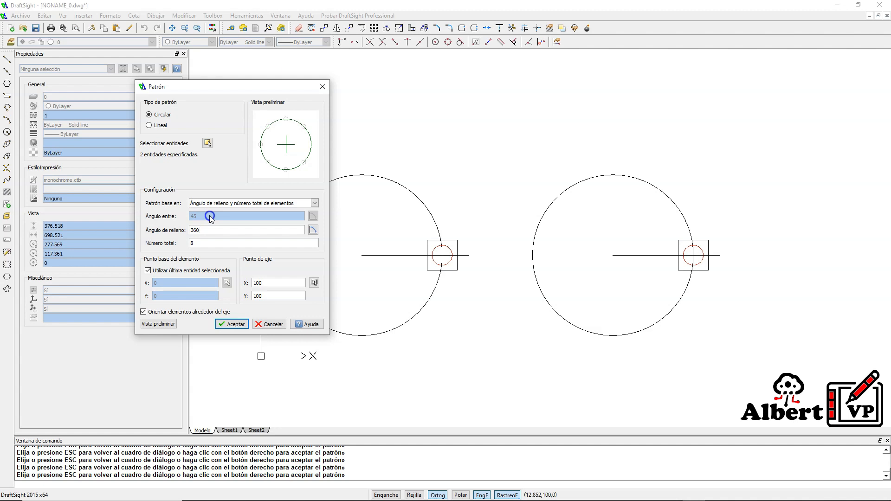
Preview the full-circle pattern around the left large circle and accept it
click(167, 325)
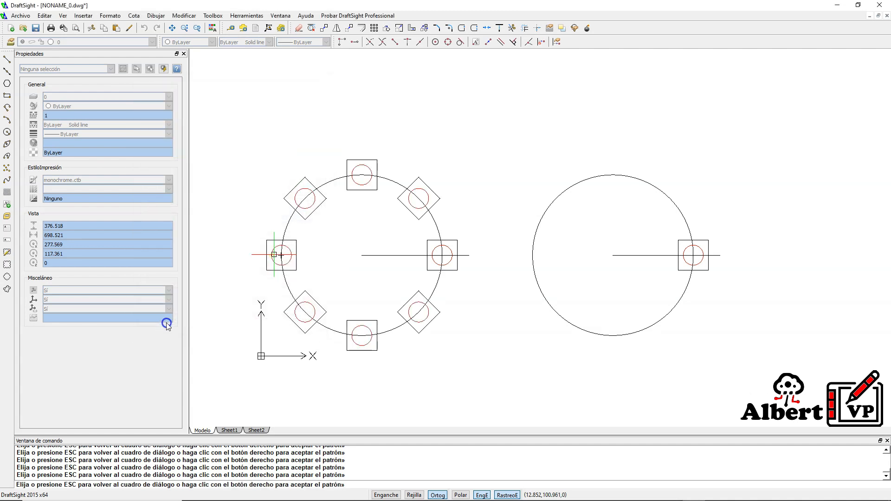
click(167, 325)
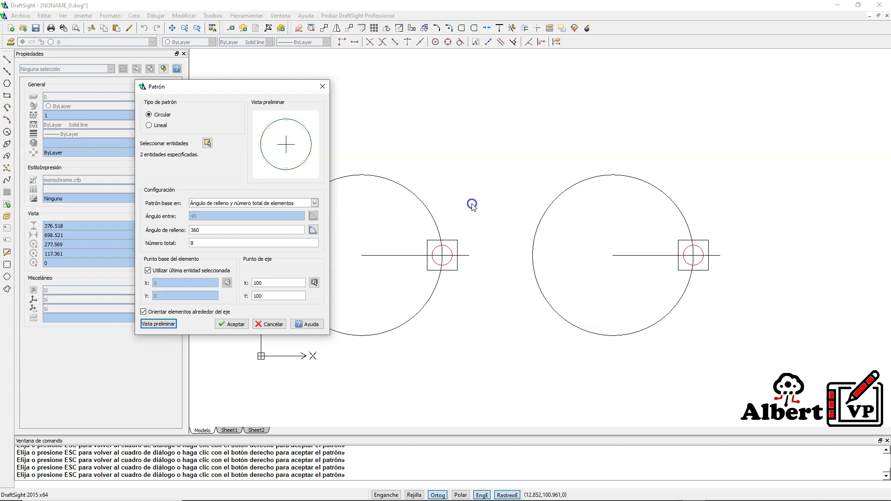
click(237, 324)
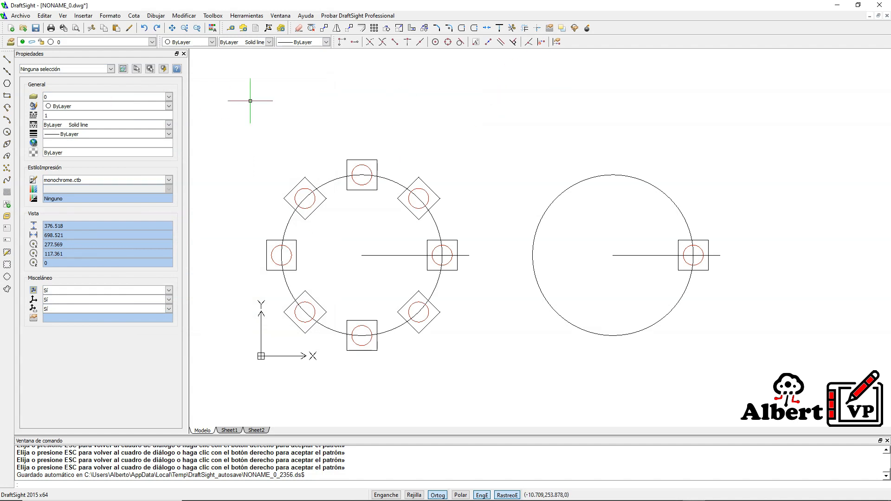
With Ortho off, draw a line from the left large circle's centre to the midpoint of the upper-right rotated square's outer side
click(7, 59)
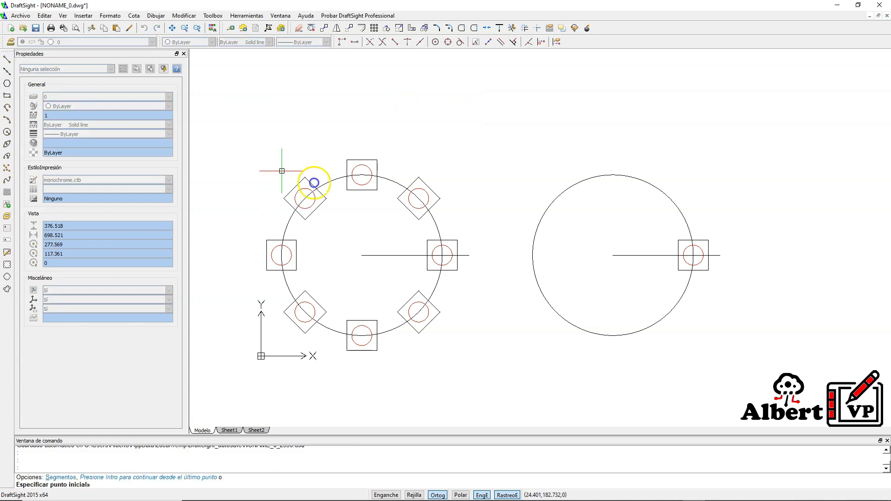
click(361, 255)
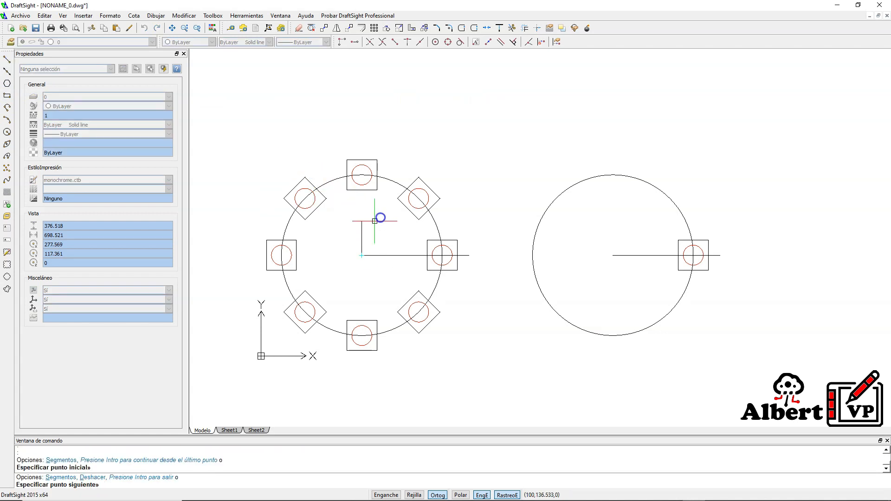
click(437, 494)
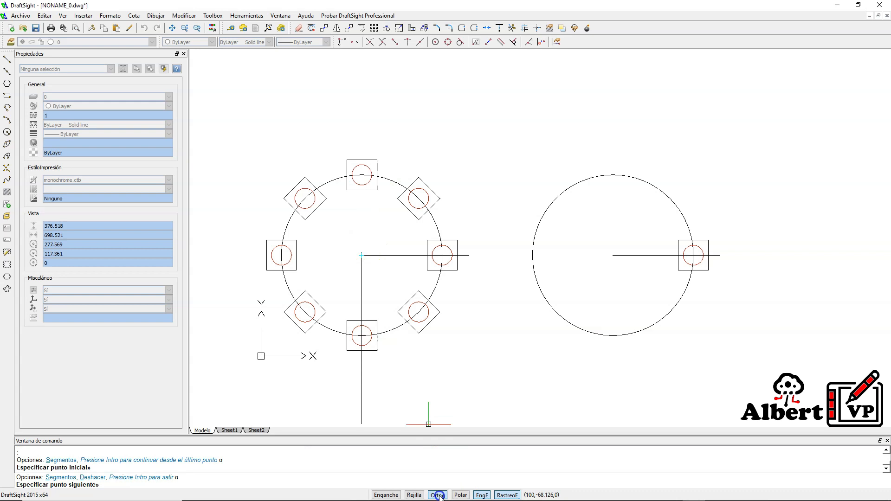
click(430, 188)
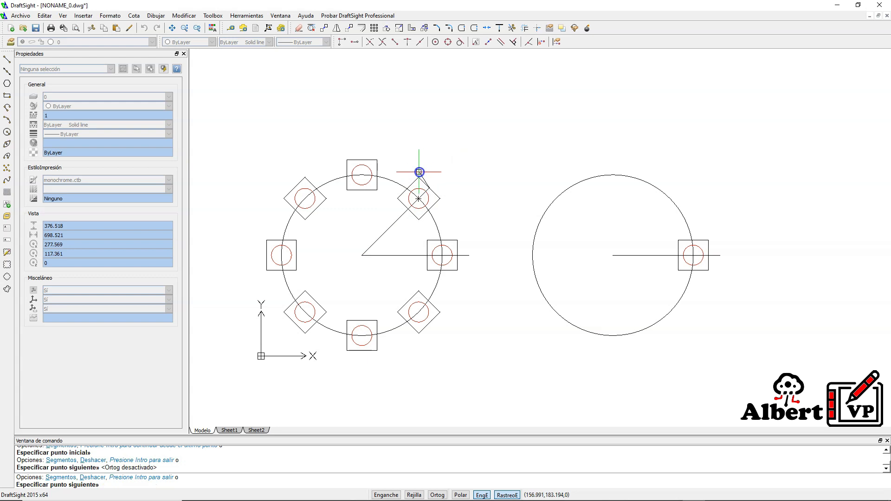
key(Escape)
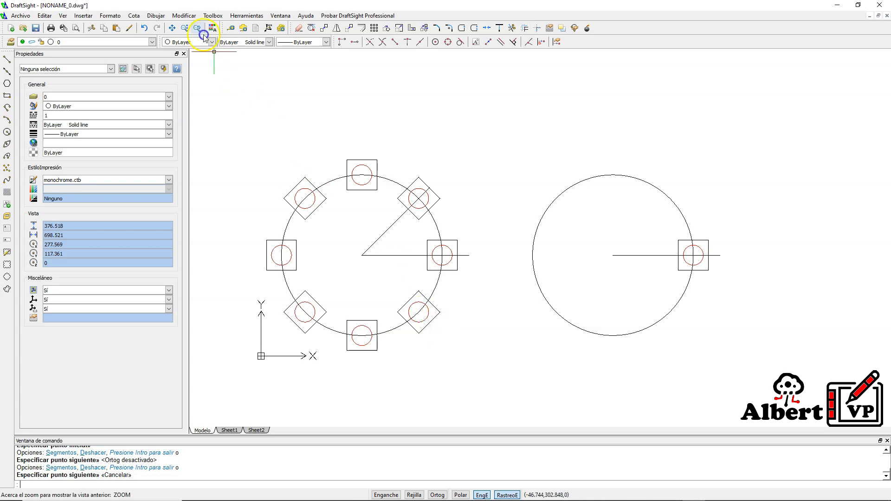
Add an angular dimension between the new diagonal line and the horizontal line, placing it outside the left large circle
click(139, 18)
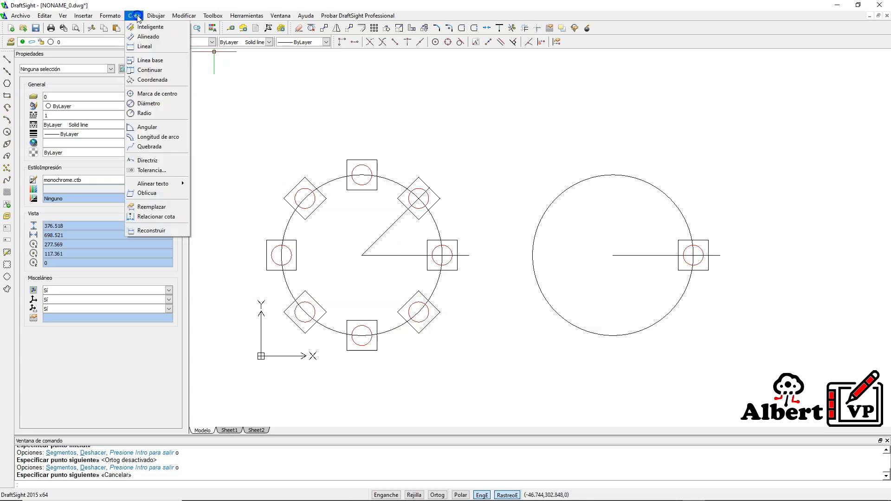
click(145, 128)
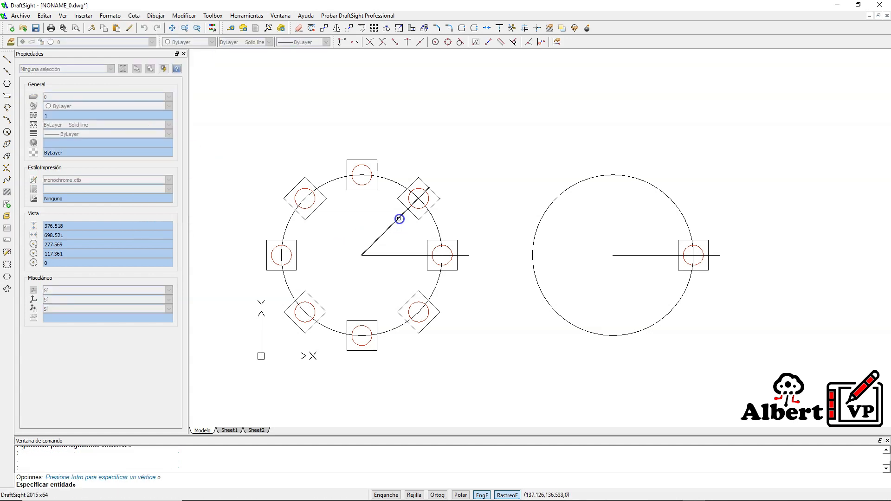
click(399, 218)
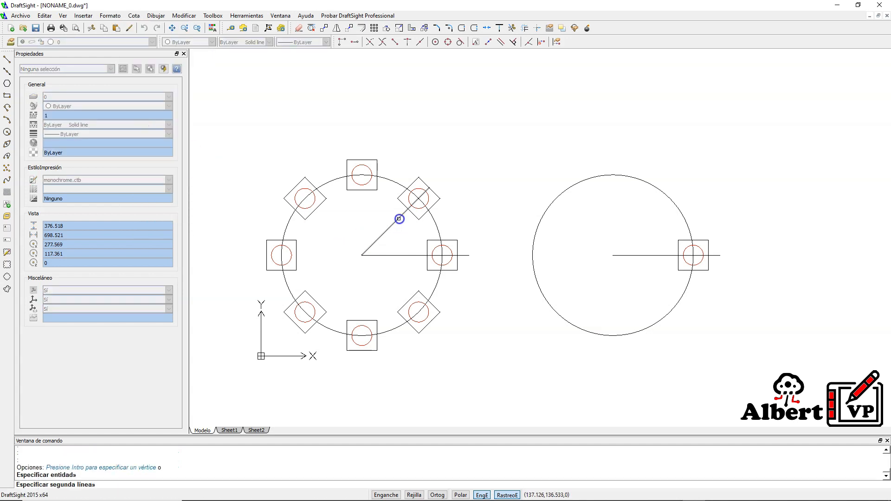
click(415, 256)
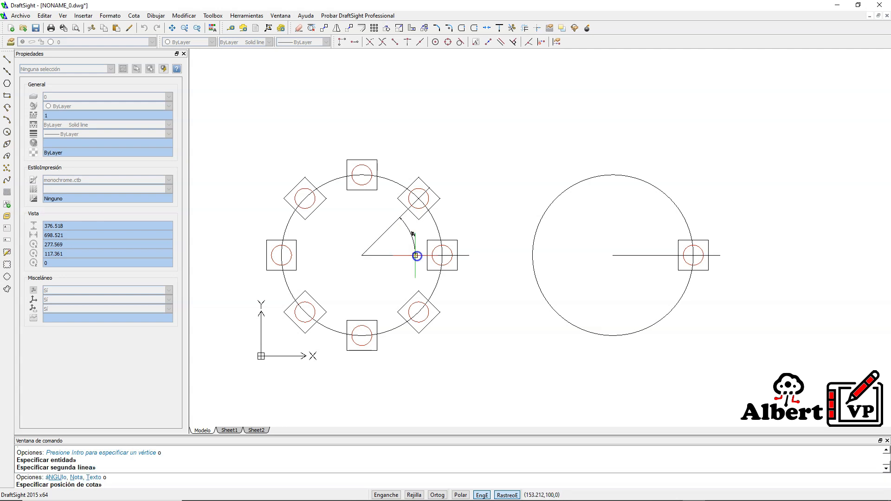
click(464, 197)
scroll(492, 193, up, 5)
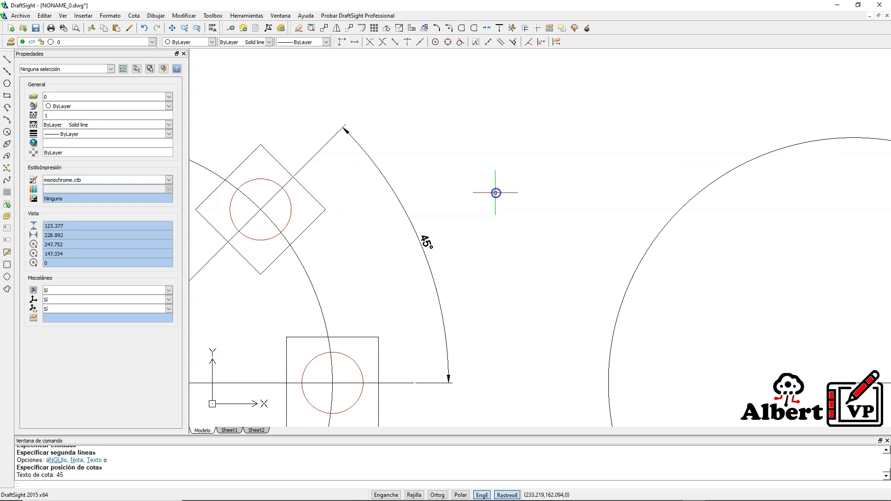
Delete the angular dimension and the diagonal line from the left circular pattern
scroll(496, 193, down, 5)
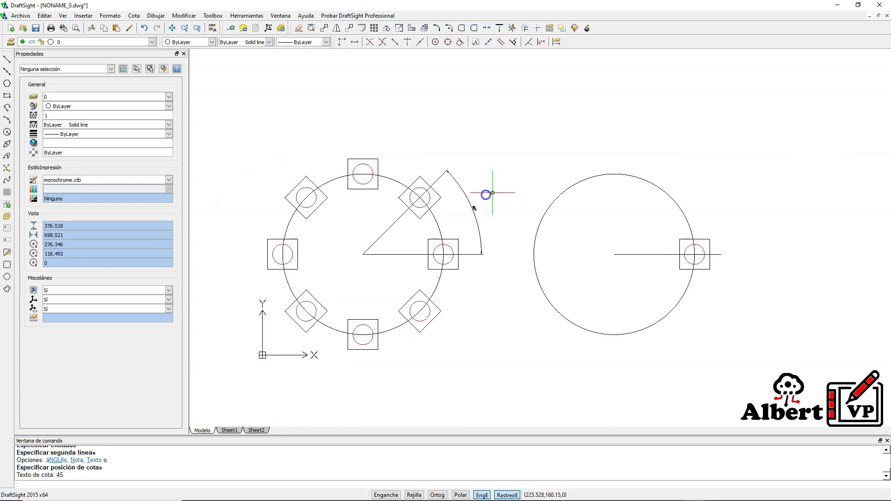
click(474, 198)
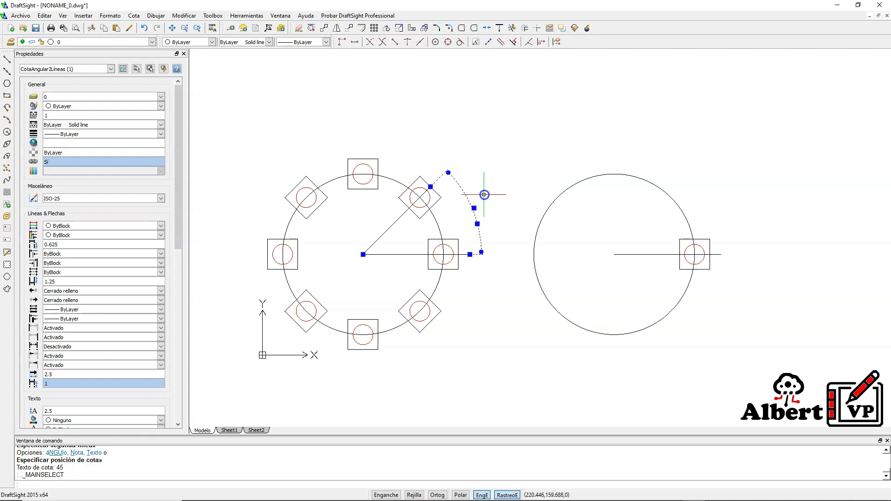
key(Delete)
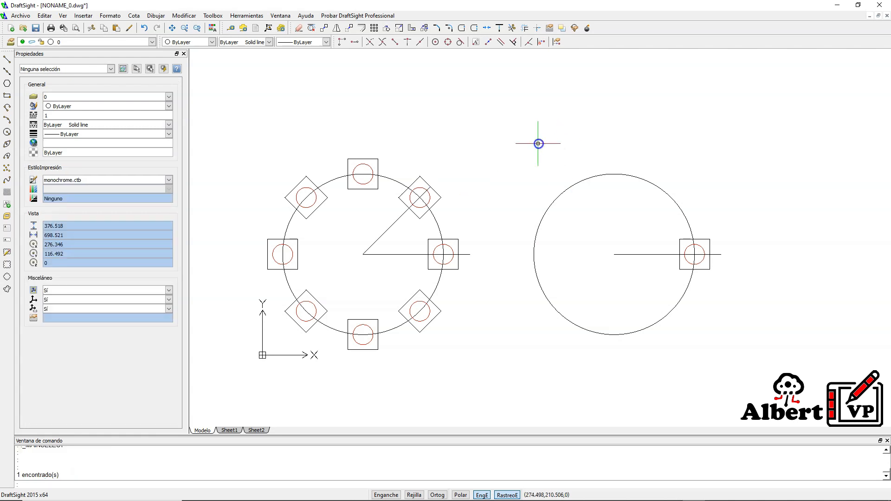
click(397, 221)
key(Delete)
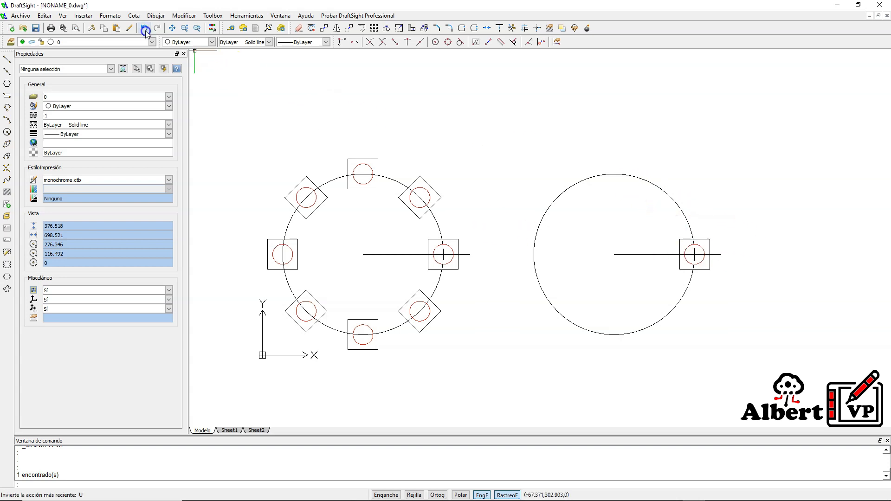
Start a new circular pattern based on "Ángulo de relleno y número total de elementos"
click(183, 17)
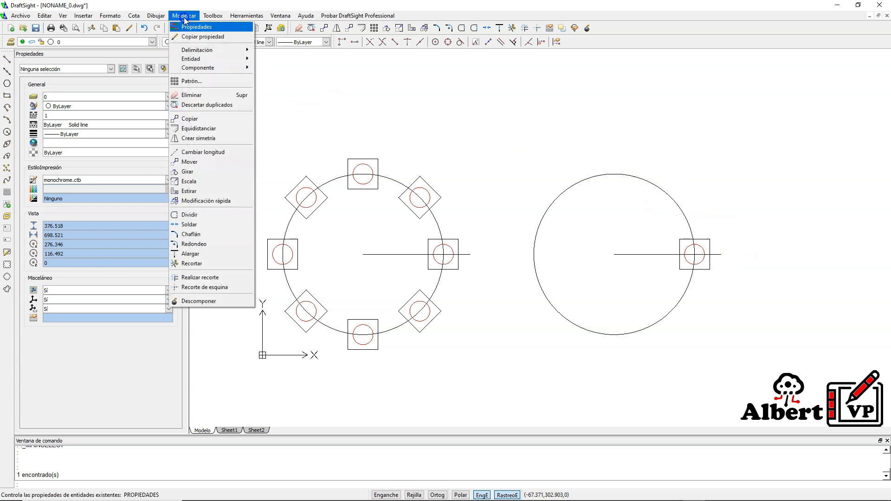
click(191, 81)
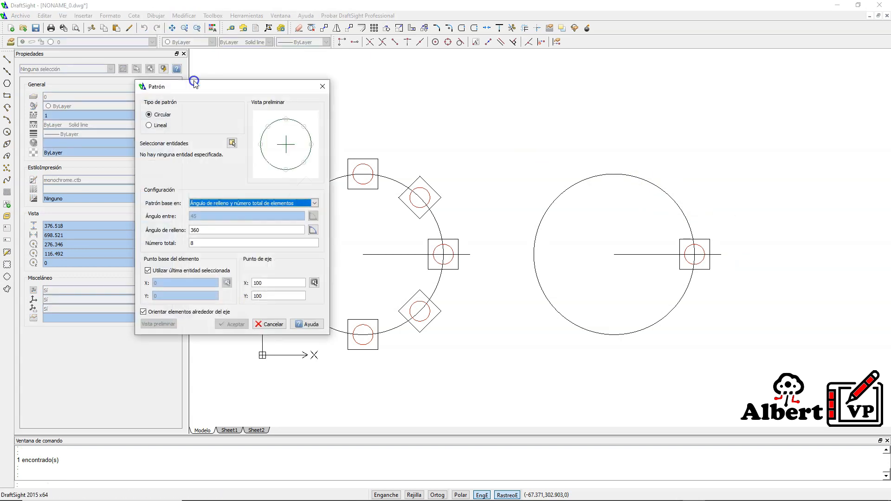
click(314, 203)
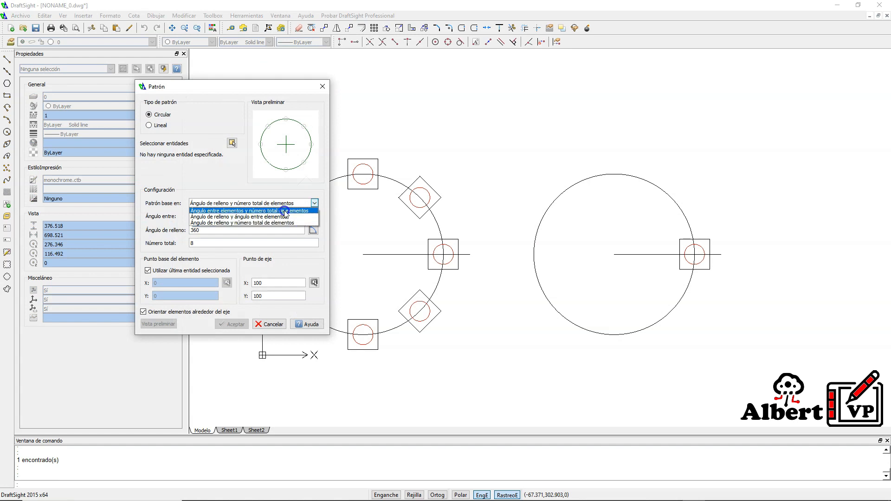
click(246, 224)
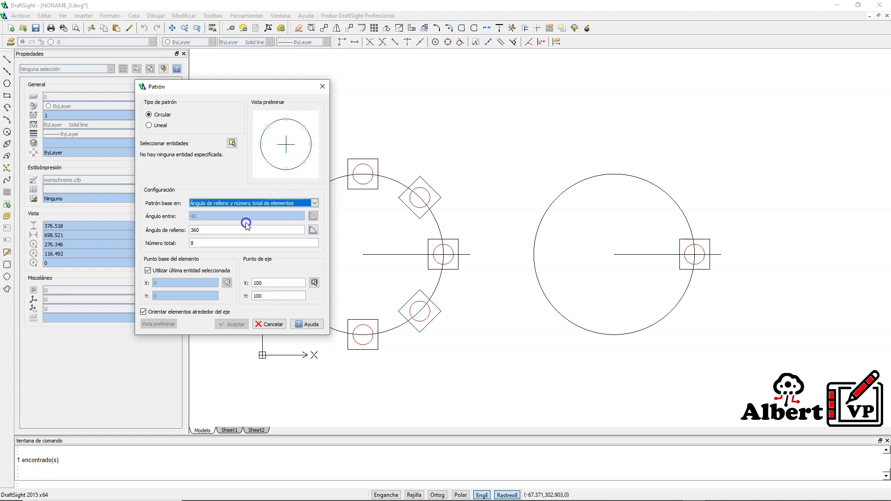
click(217, 243)
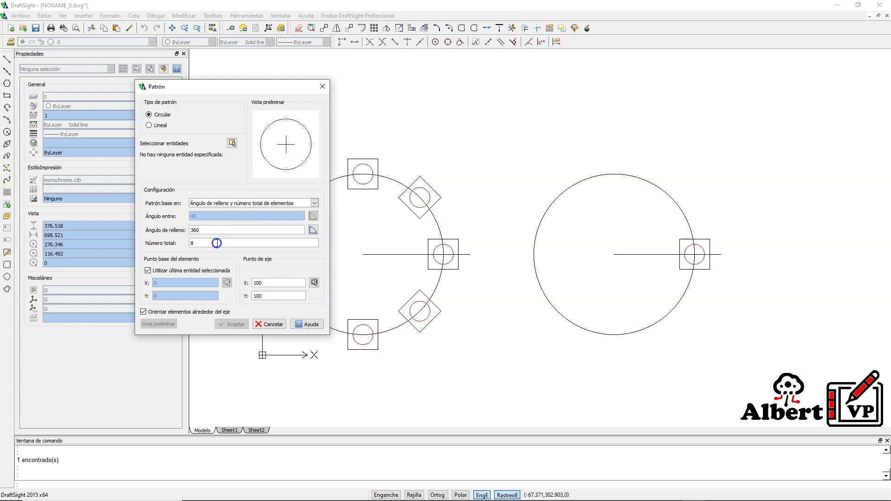
drag(215, 230, 178, 234)
click(312, 230)
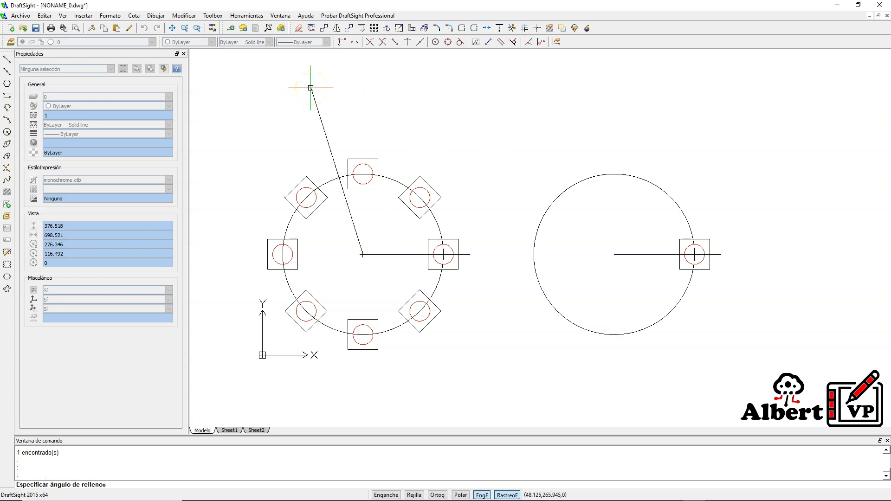
key(Escape)
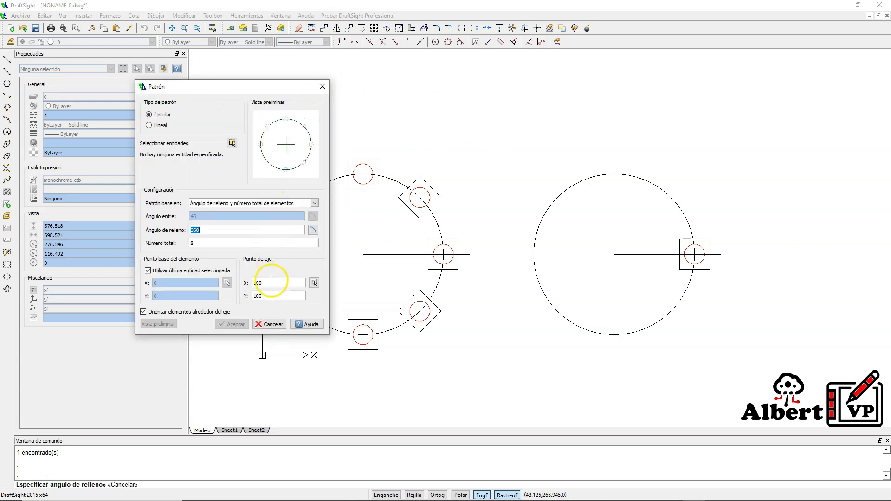
Set the pattern axis at the right large circle's centre and pick its lowest quadrant point for a 270-degree fill angle
click(314, 283)
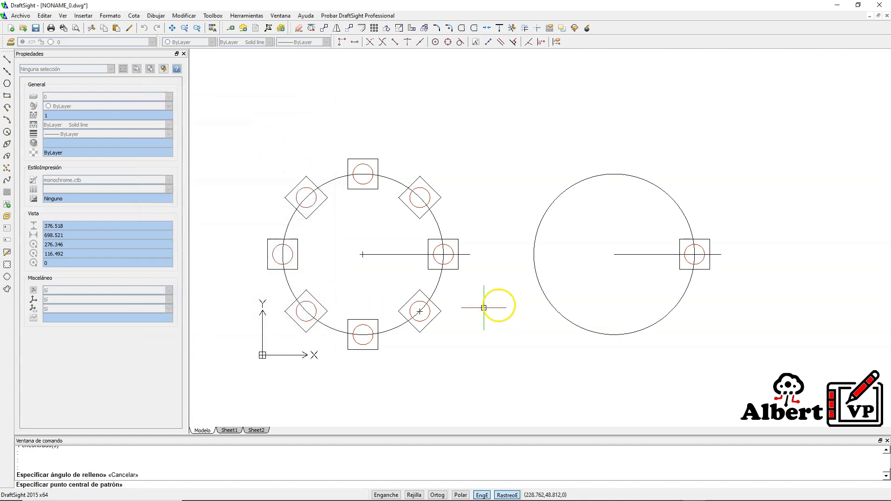
click(613, 254)
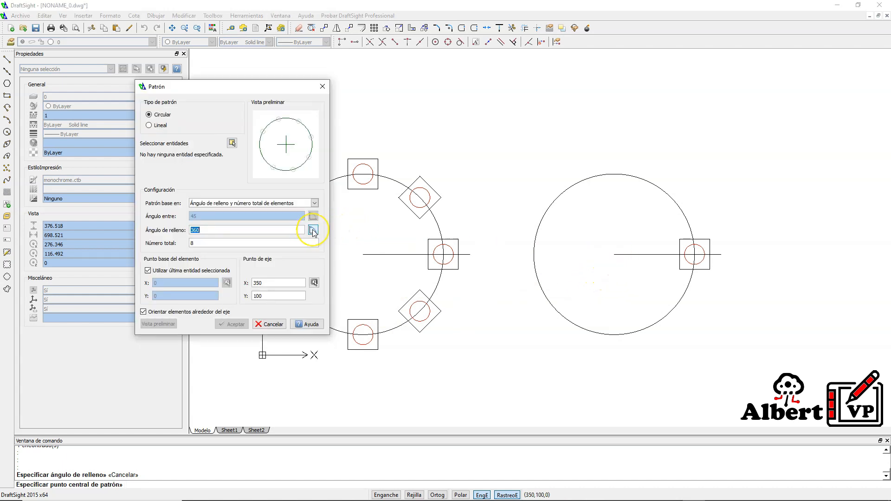
click(313, 231)
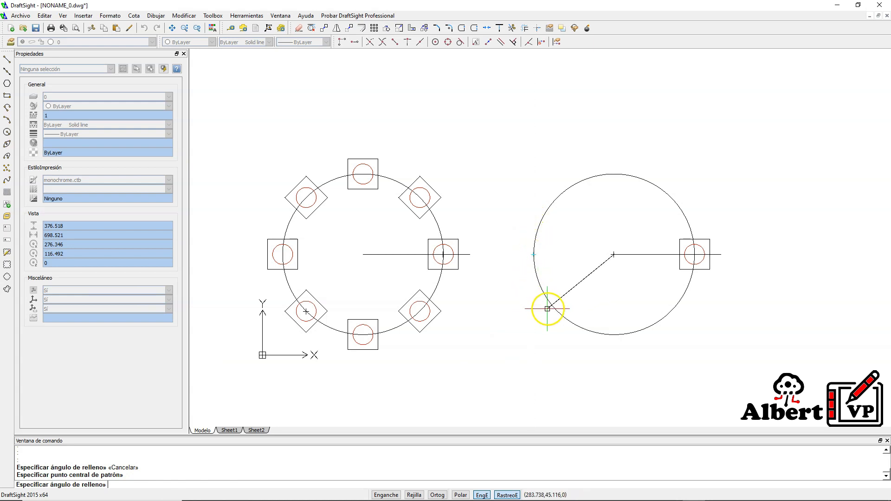
click(613, 335)
double_click(213, 231)
click(212, 229)
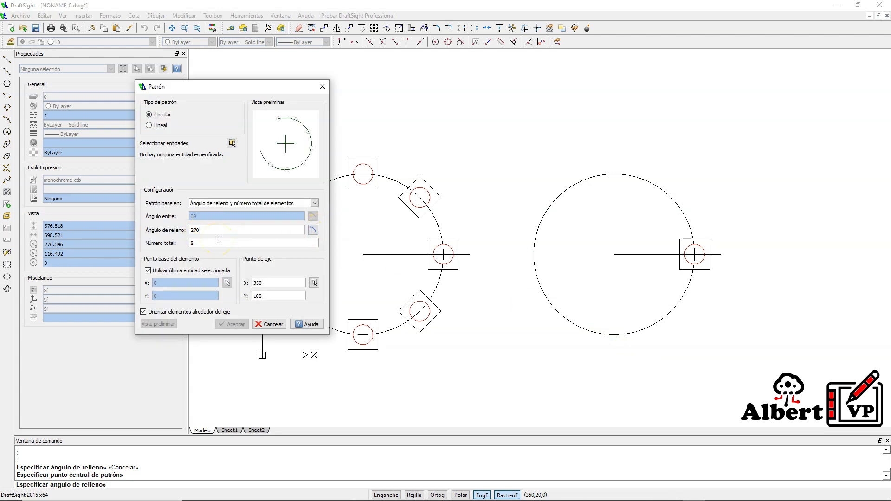
Set the total number of elements to 8 and select the square and red circle on the right large circle
click(203, 244)
text(8)
click(205, 218)
click(232, 143)
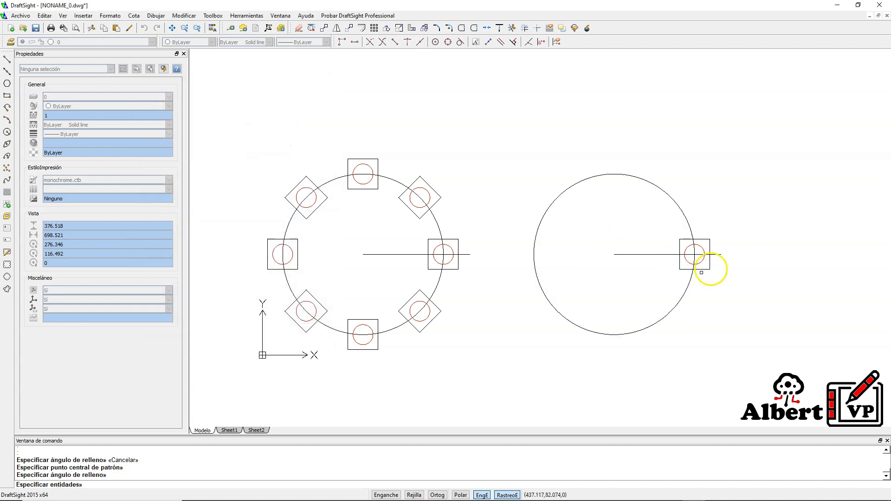
click(699, 239)
click(702, 249)
key(Return)
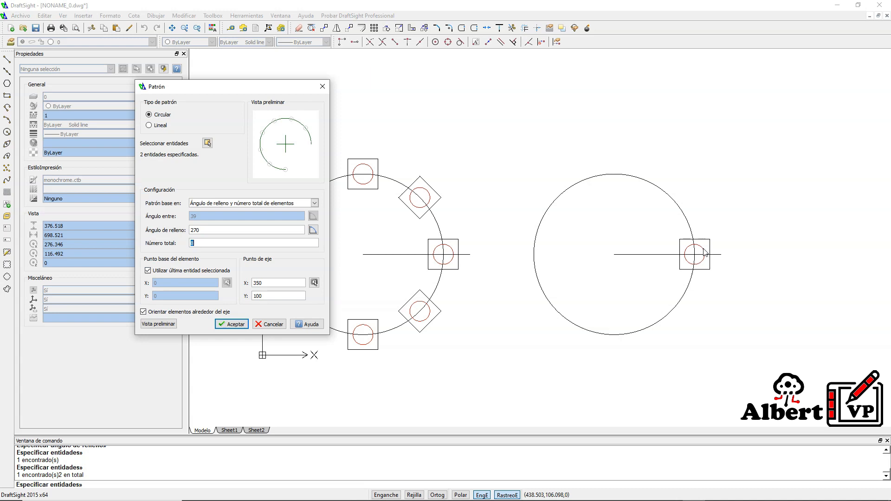
Preview the 270-degree pattern around the right large circle and accept it
click(158, 323)
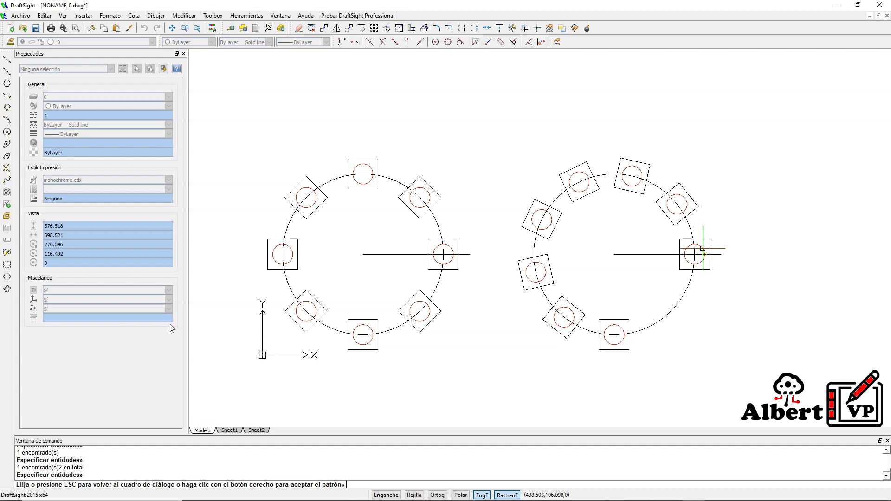
key(Escape)
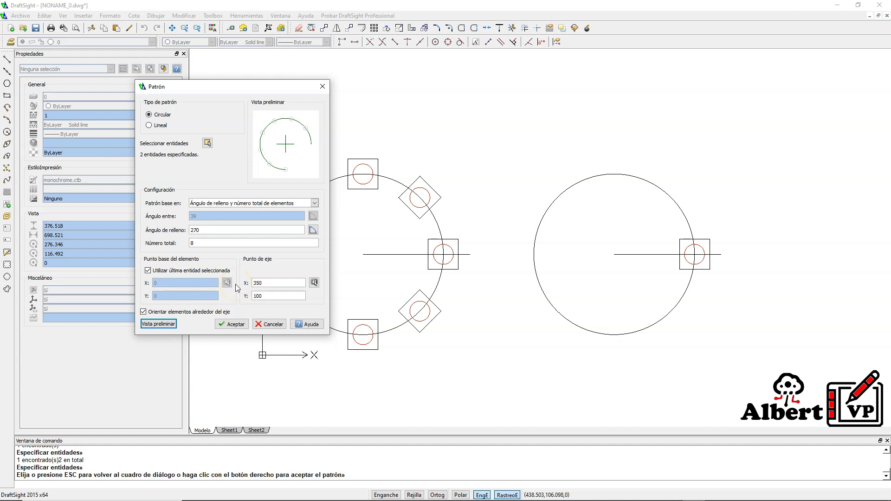
click(236, 324)
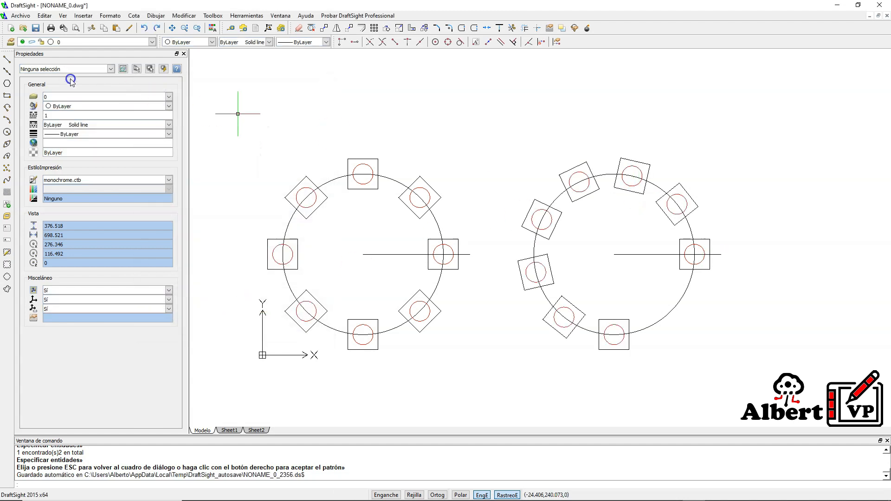
Draw a line from the right large circle's centre to the midpoint of the first rotated square's outer side
click(7, 59)
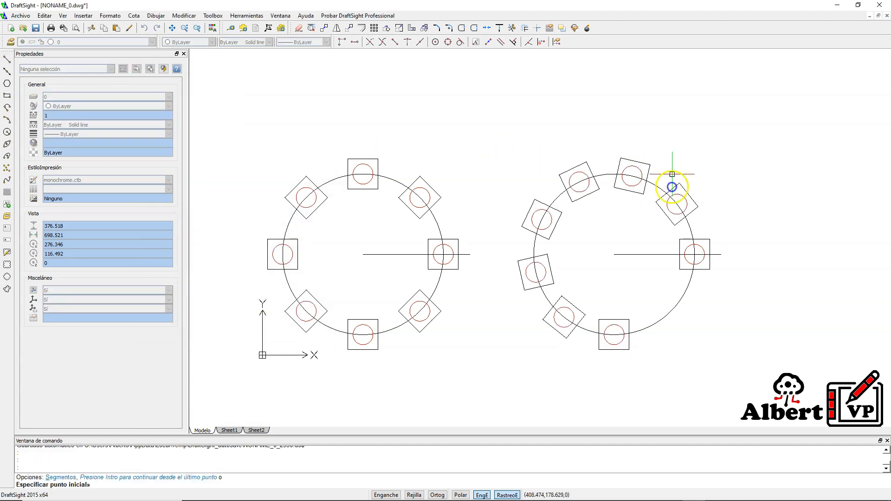
click(614, 254)
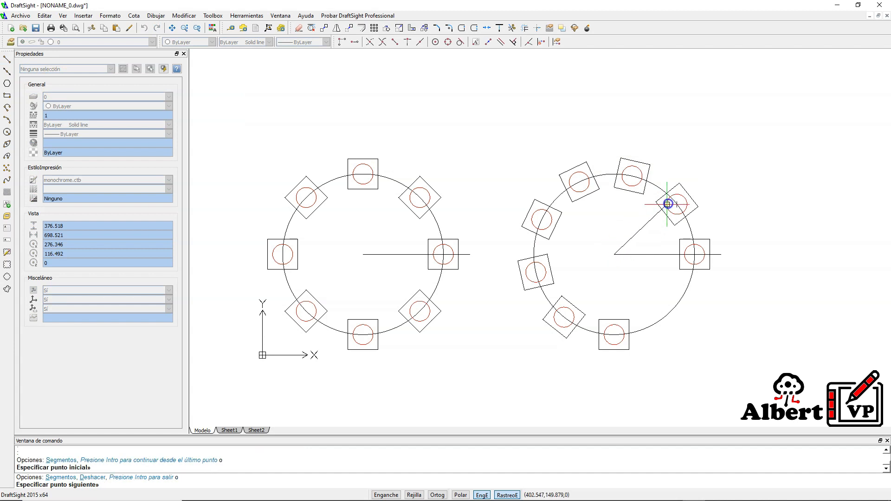
click(689, 194)
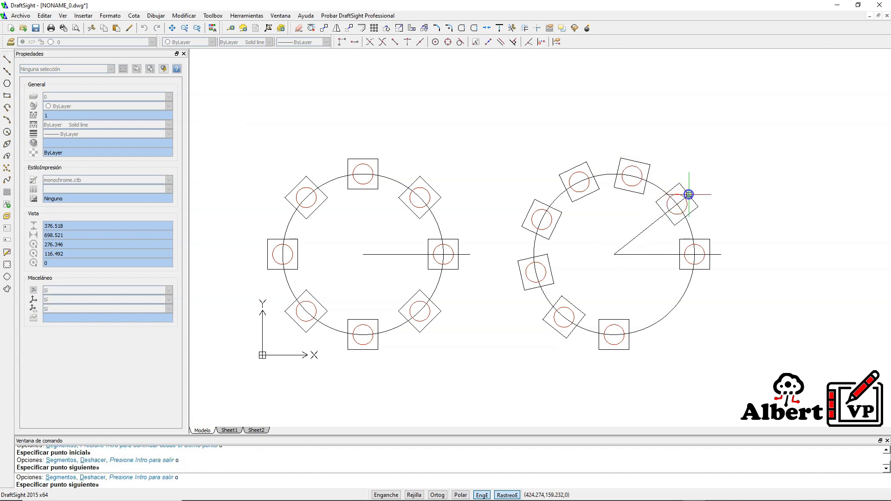
key(Return)
Add an angular dimension between the diagonal and horizontal lines of the right pattern, placing it outside the large circle
click(134, 15)
click(153, 129)
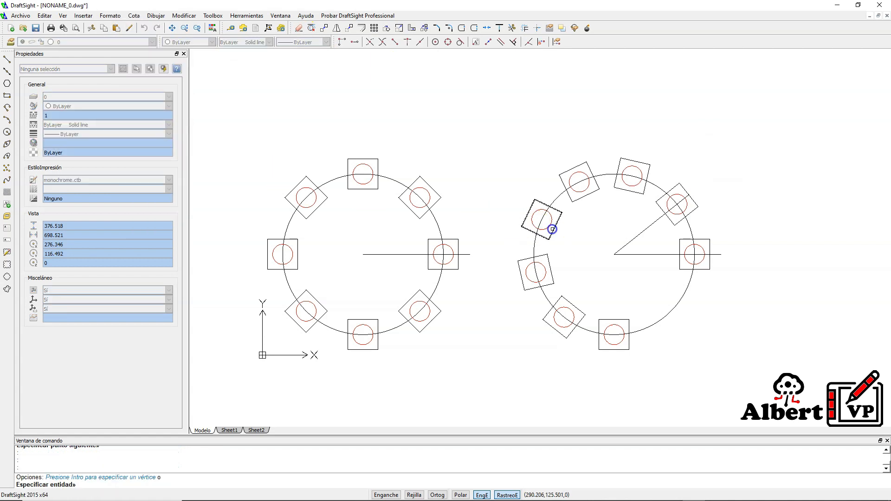
click(648, 225)
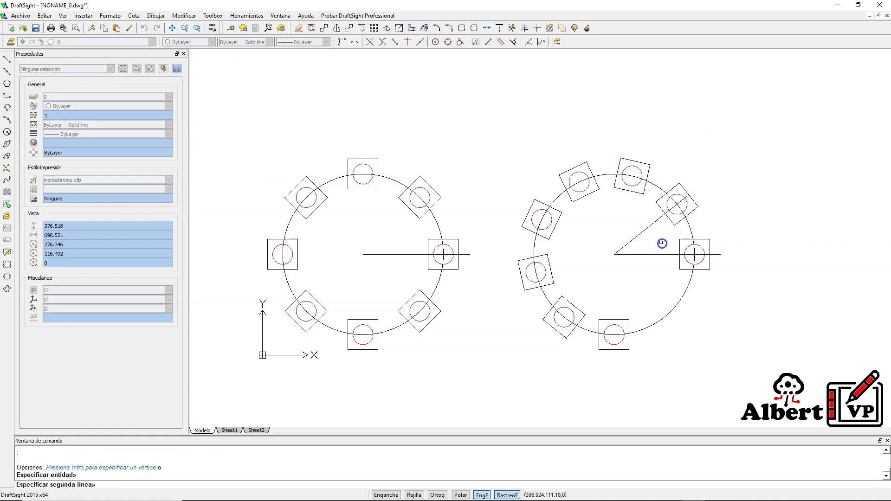
click(661, 254)
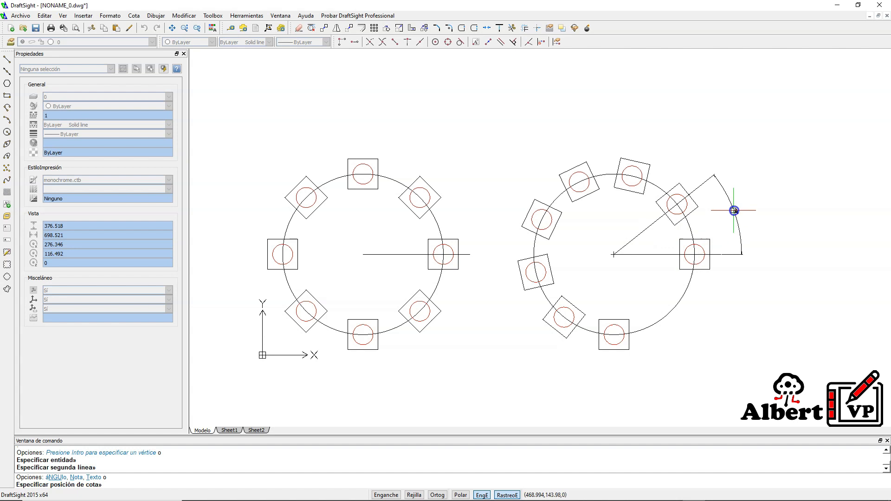
click(738, 210)
scroll(745, 211, up, 6)
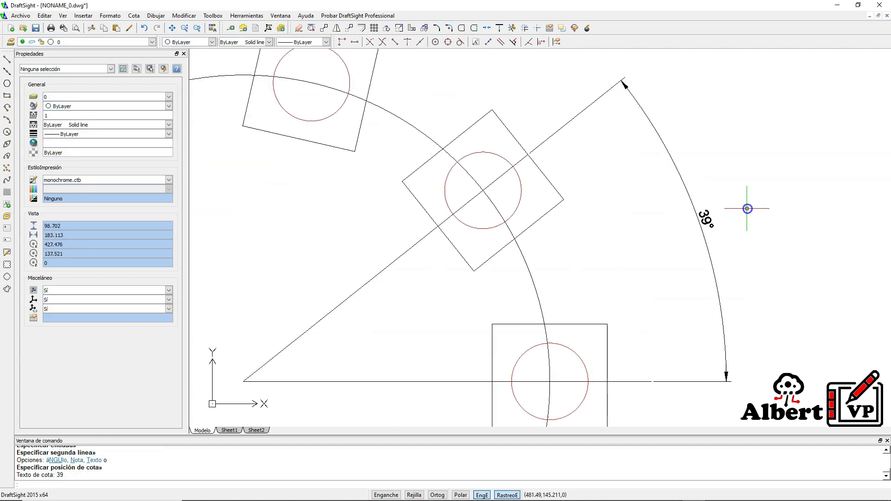
scroll(747, 209, down, 8)
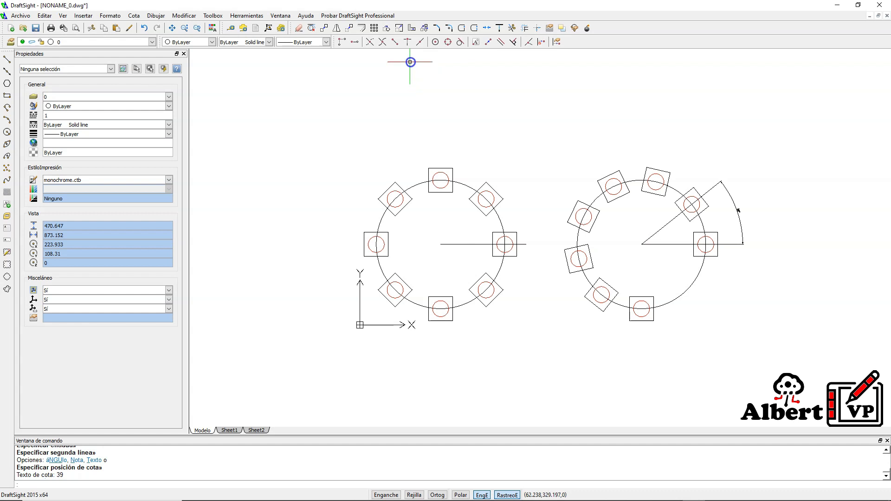
click(172, 28)
drag(606, 139, 462, 135)
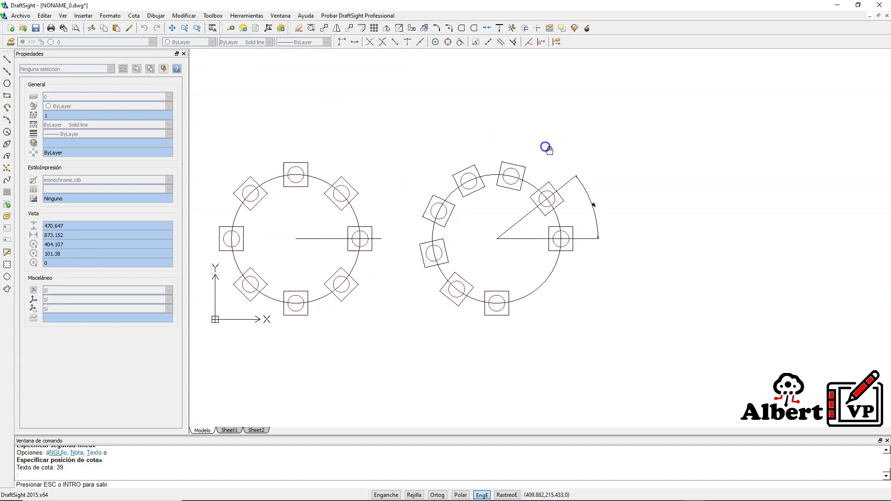
key(Escape)
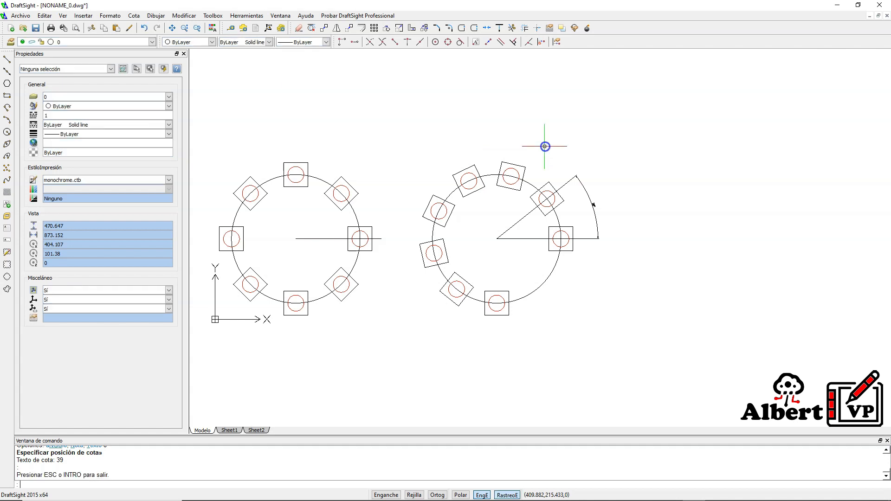
click(7, 96)
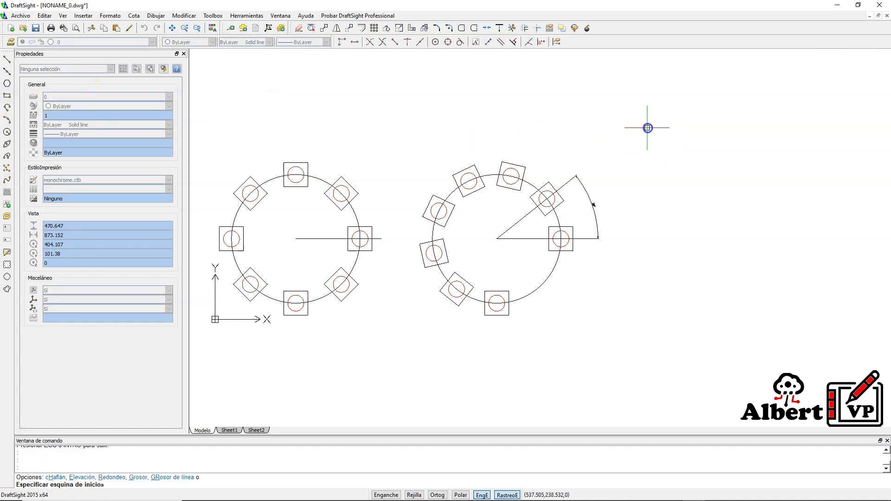
click(681, 149)
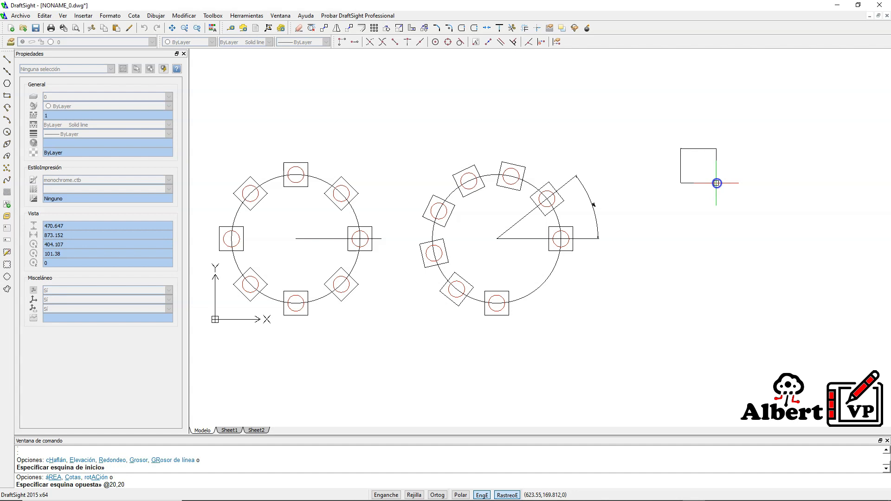
key(Return)
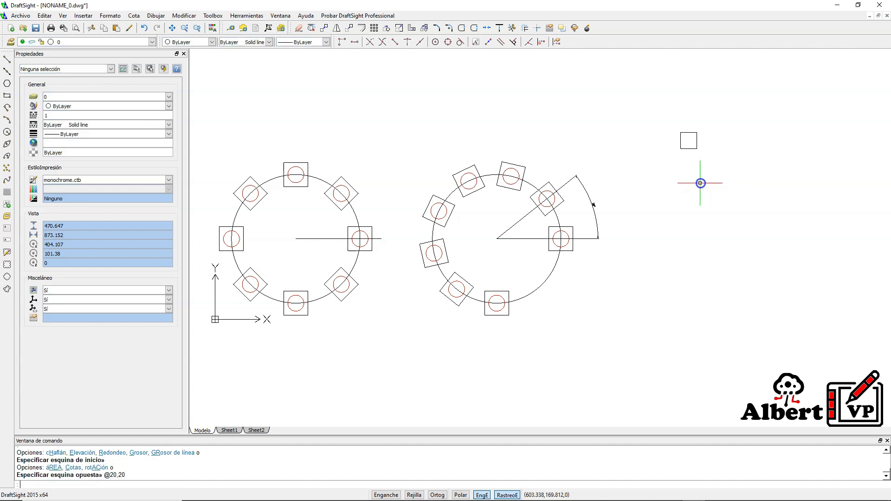
scroll(700, 183, up, 2)
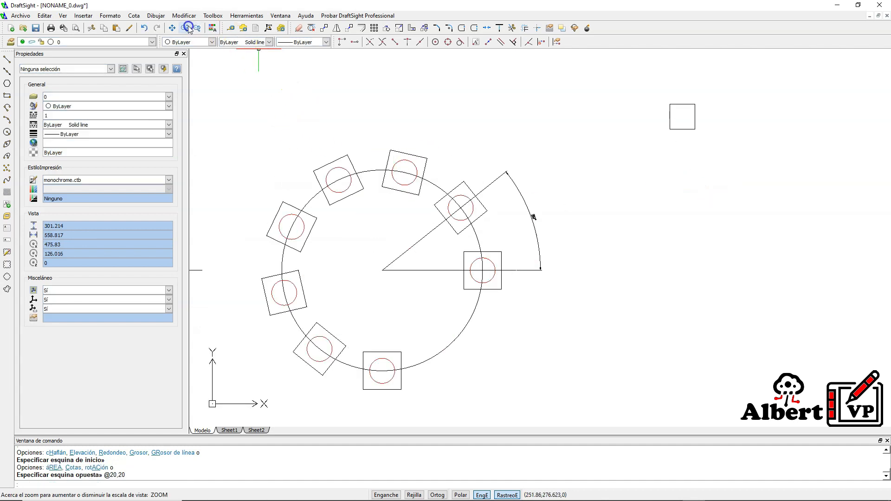
click(171, 28)
mouse_move(696, 207)
mouse_down()
mouse_move(473, 251)
mouse_move(515, 251)
mouse_move(508, 257)
mouse_up()
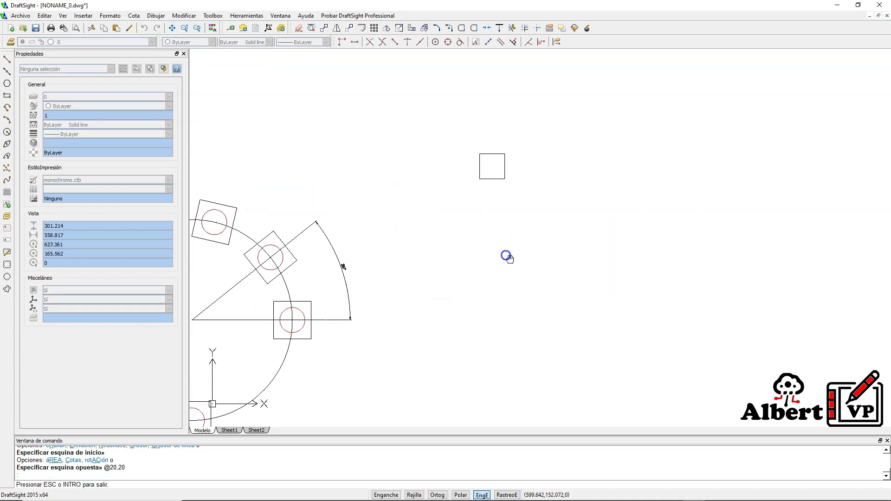
key(Escape)
click(473, 198)
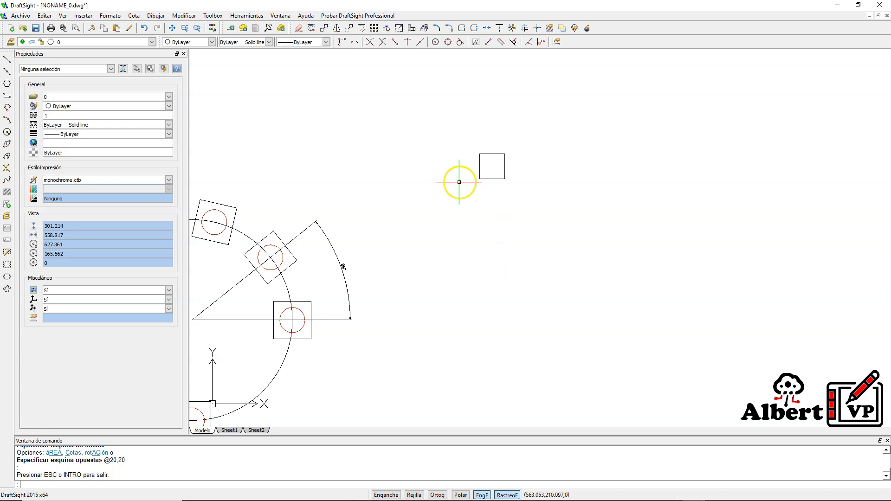
click(183, 16)
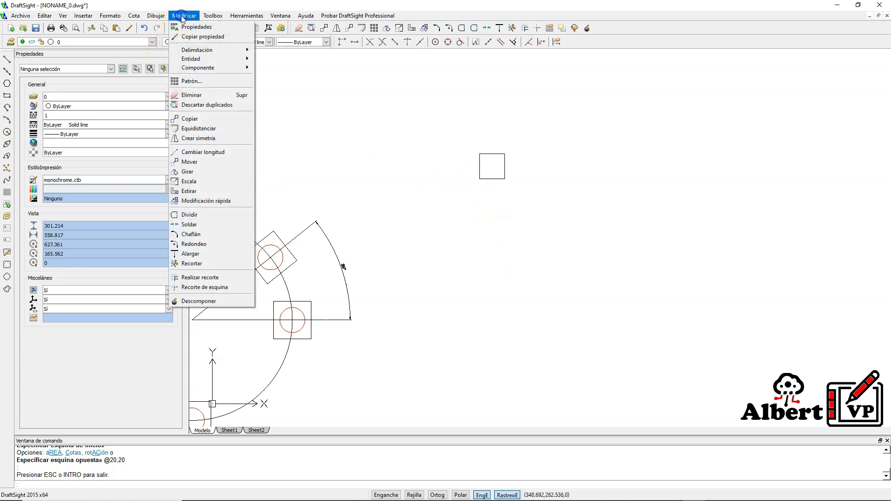
click(192, 81)
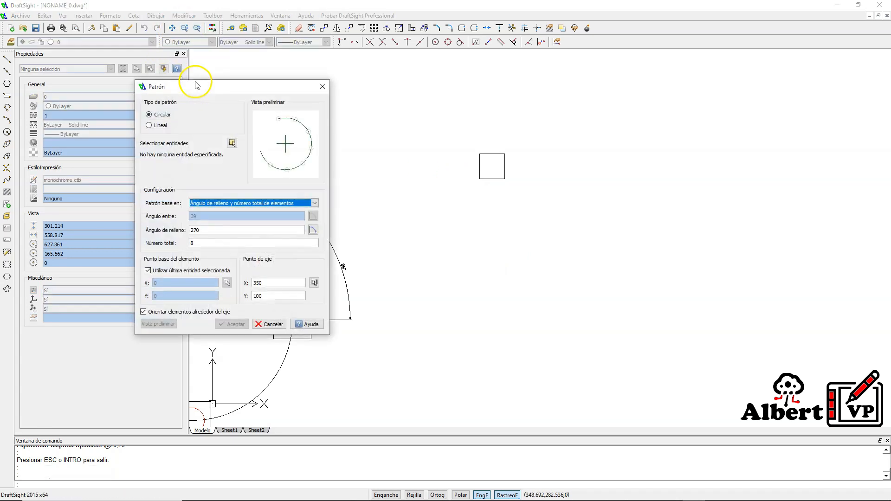
click(161, 128)
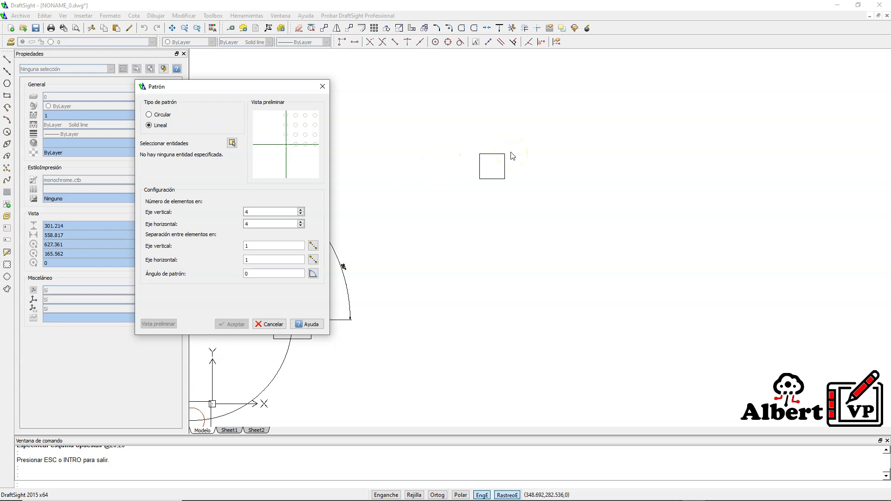
click(283, 323)
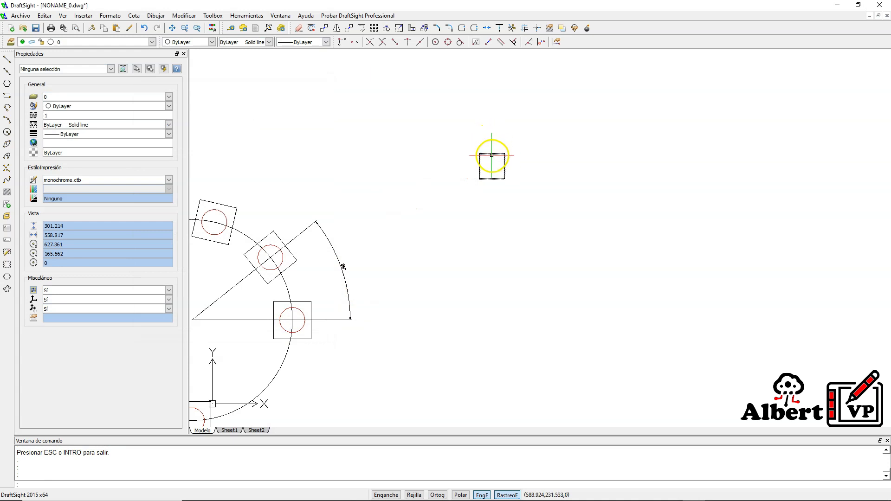
Change the new 20 by 20 square's colour to red (Rojo) and its line weight to 0.30 mm
click(492, 155)
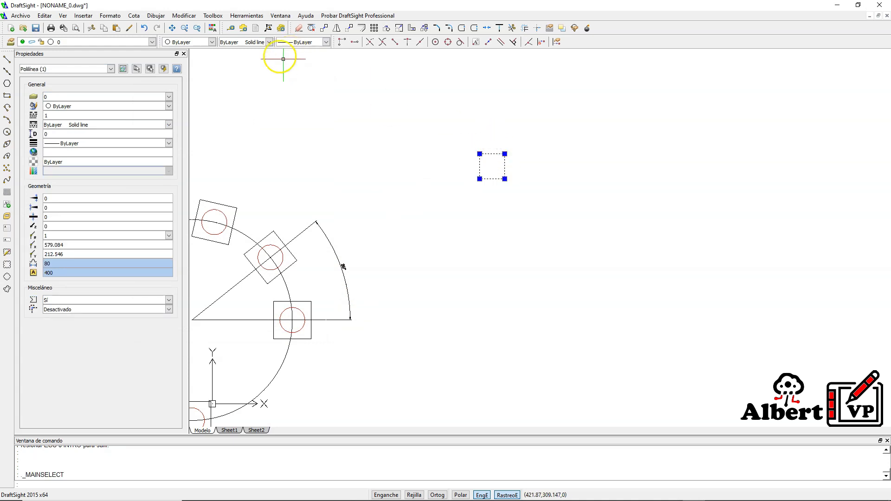
click(211, 42)
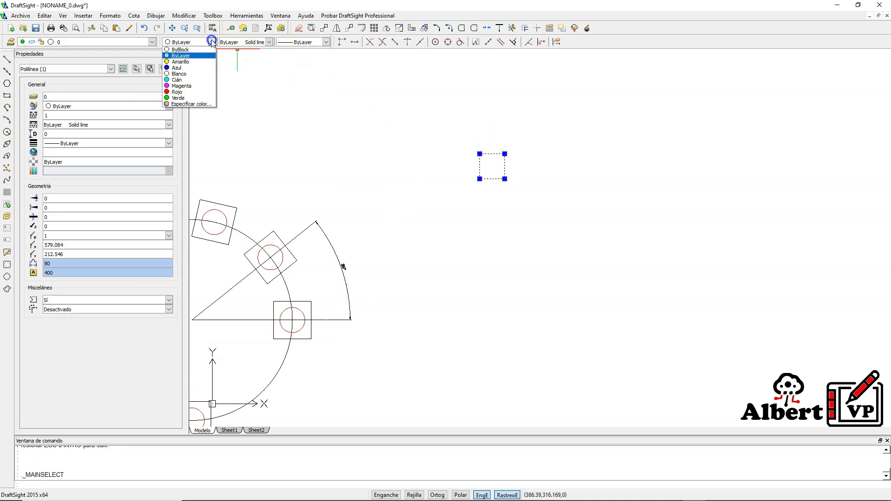
click(184, 91)
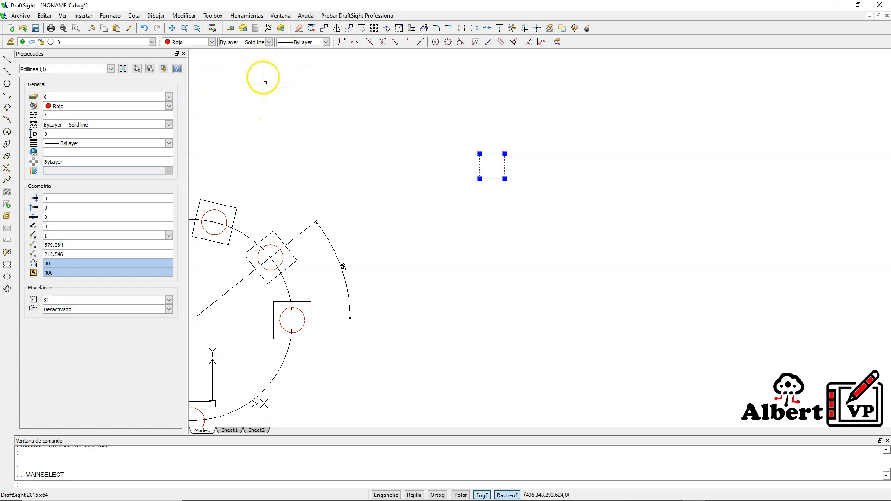
click(327, 43)
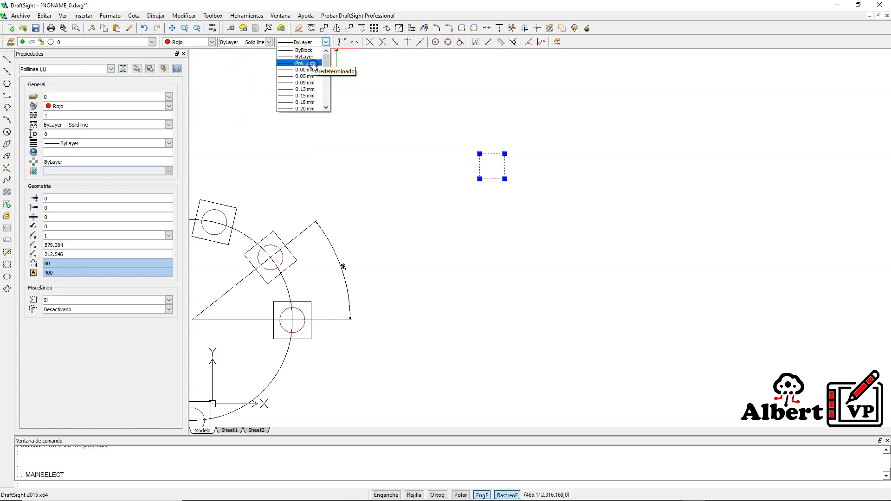
click(327, 108)
click(326, 108)
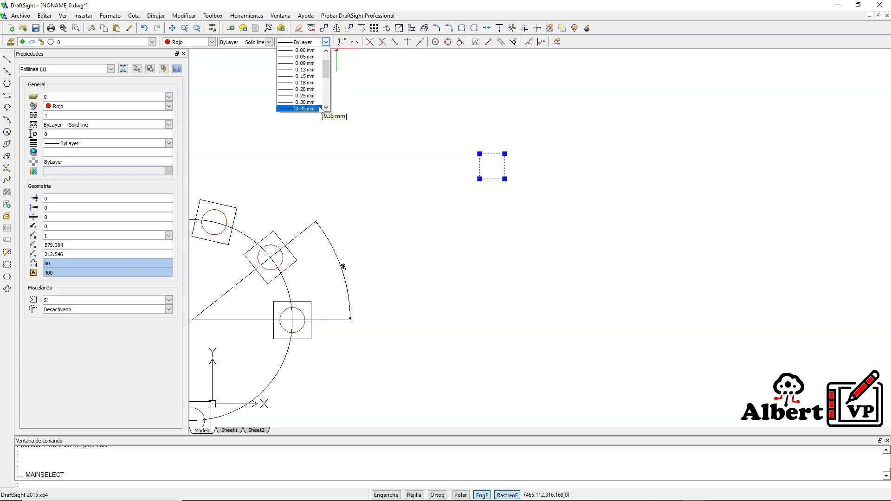
click(308, 102)
key(Escape)
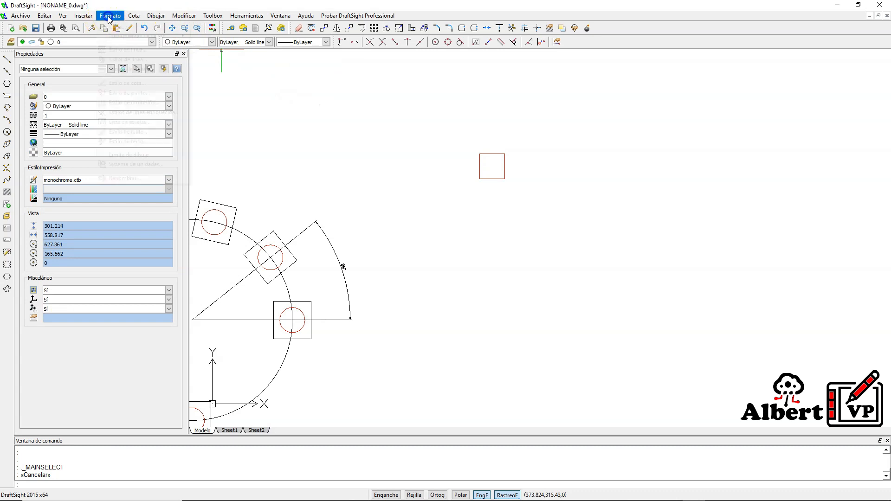
Turn on the display of line weights in the graphics area and accept the drawing style options
click(110, 15)
click(119, 70)
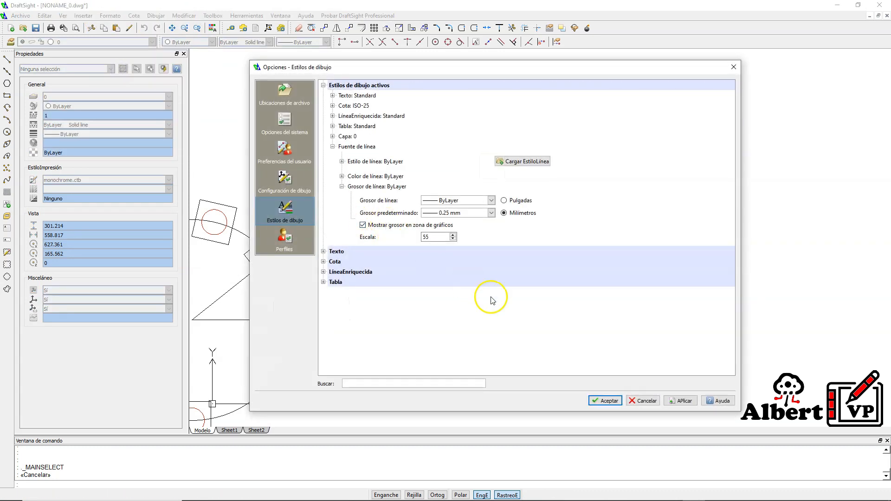
click(607, 400)
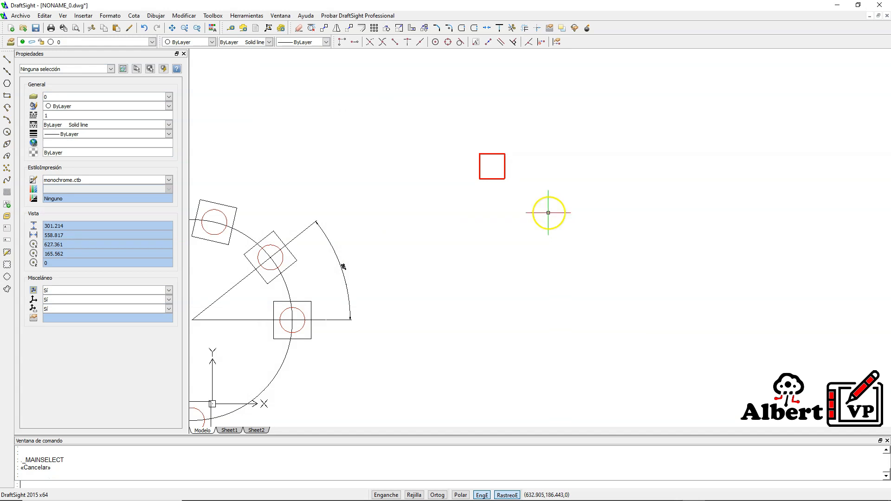
Start a linear pattern with 4 elements on the vertical axis and 3 elements on the horizontal axis
click(189, 18)
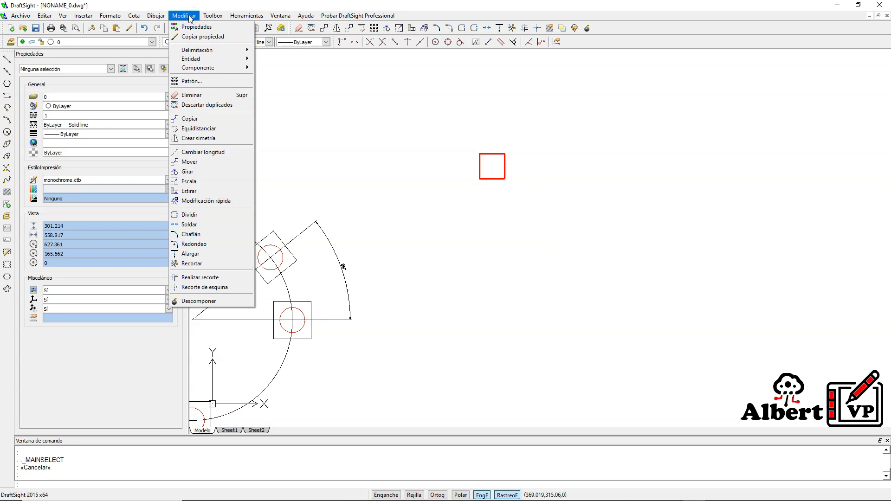
click(192, 81)
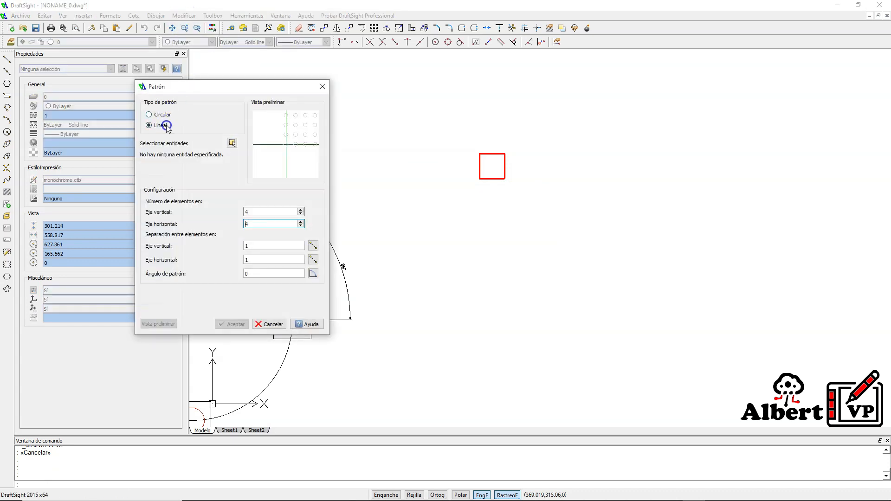
drag(205, 87, 233, 68)
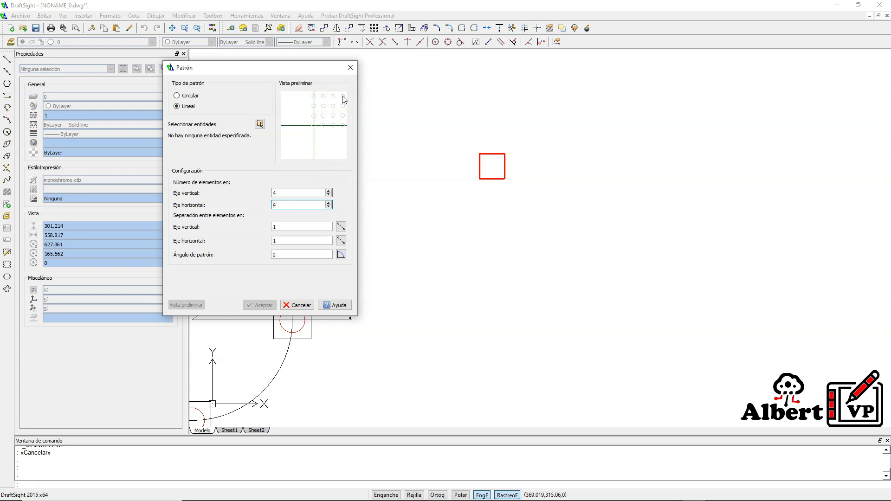
click(328, 206)
Turn on Ortho and define the pattern's vertical separation as 40, measured from the red square's upper-left corner
click(280, 239)
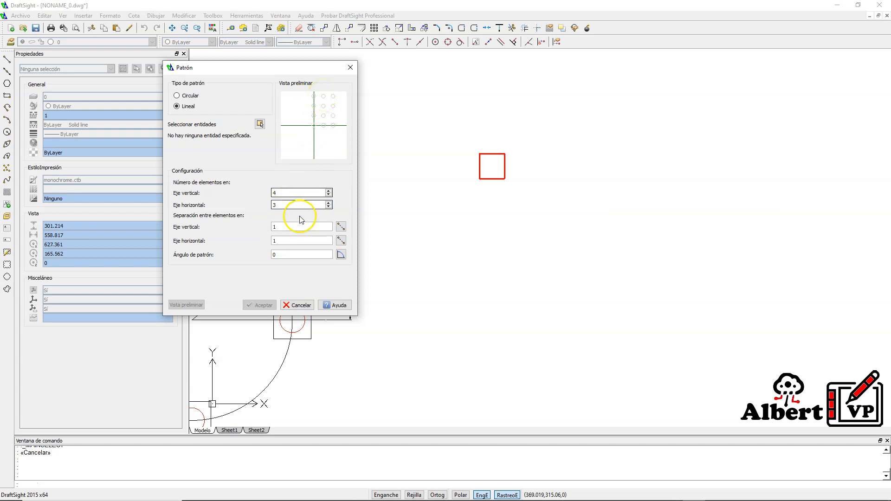
drag(286, 226, 270, 238)
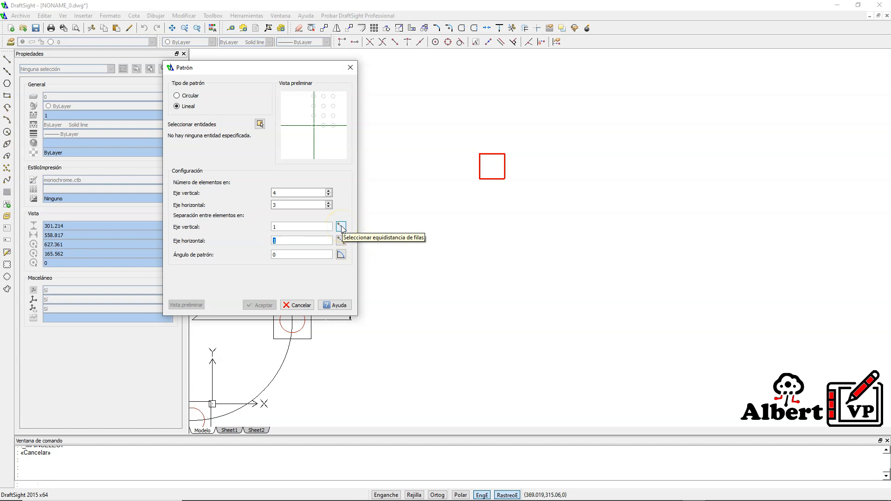
click(341, 227)
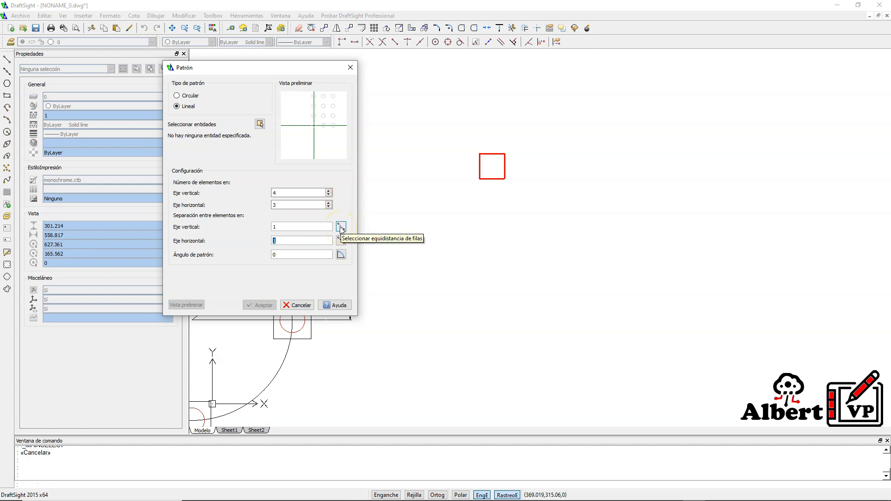
click(341, 227)
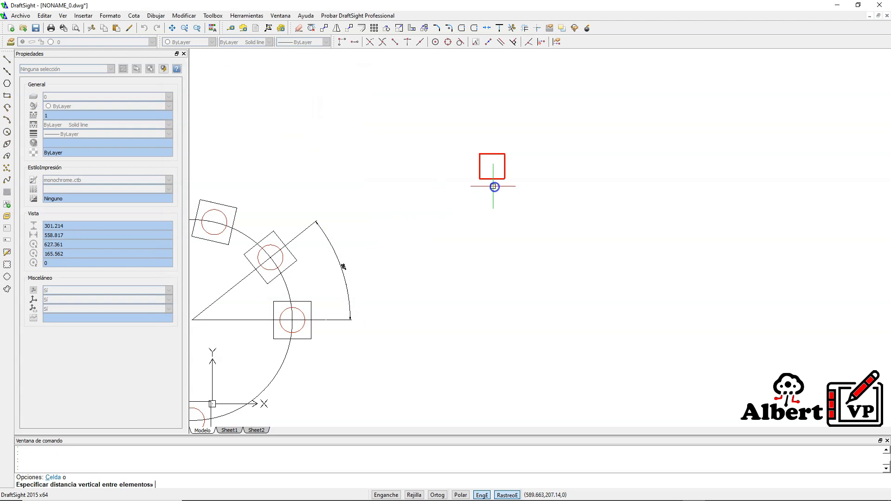
click(479, 154)
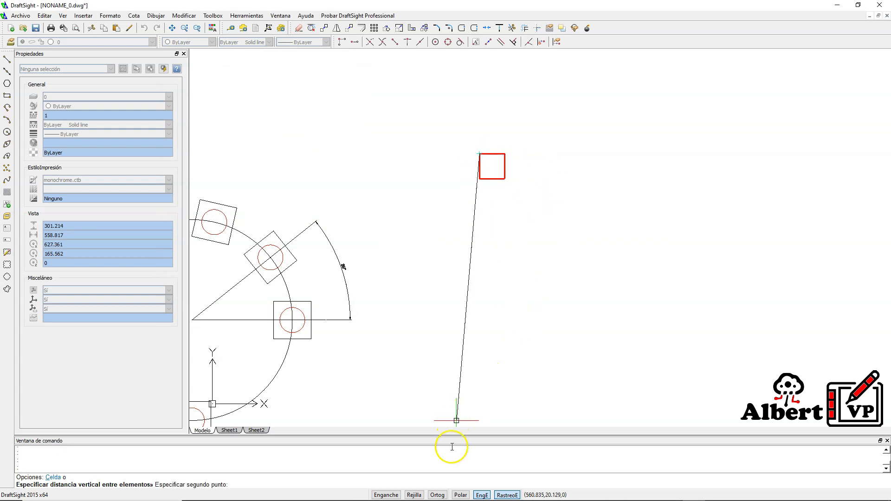
click(437, 495)
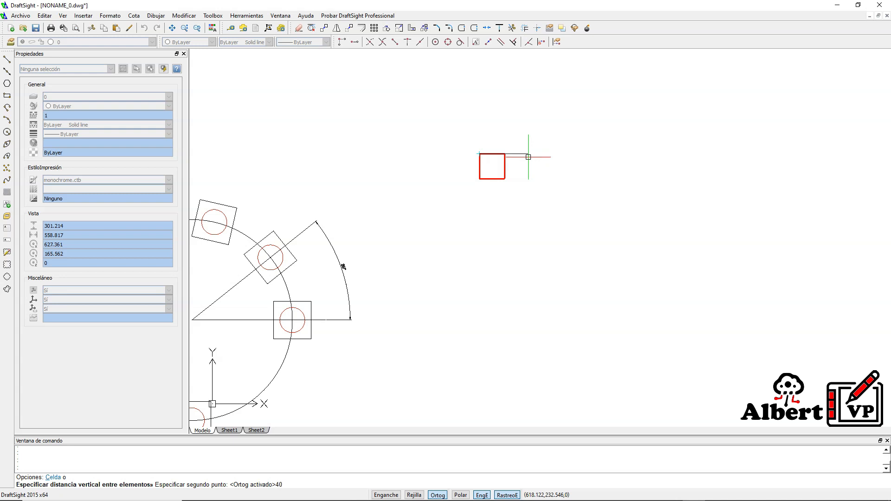
key(Return)
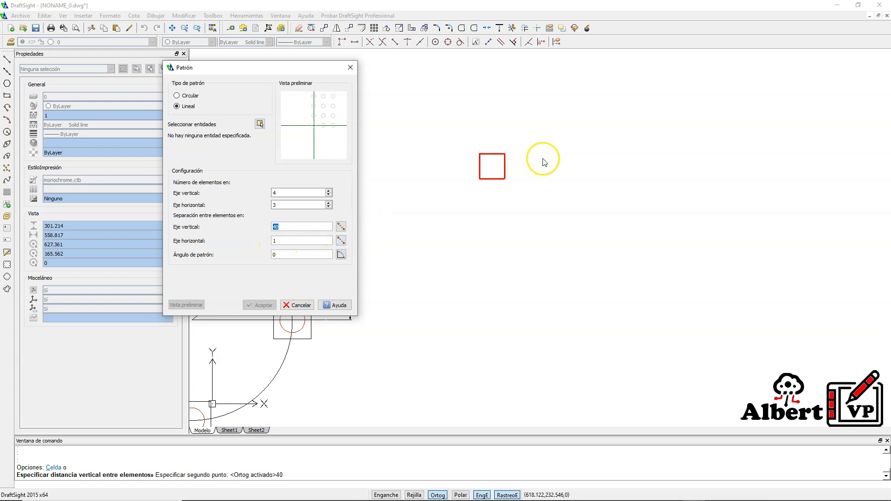
click(376, 208)
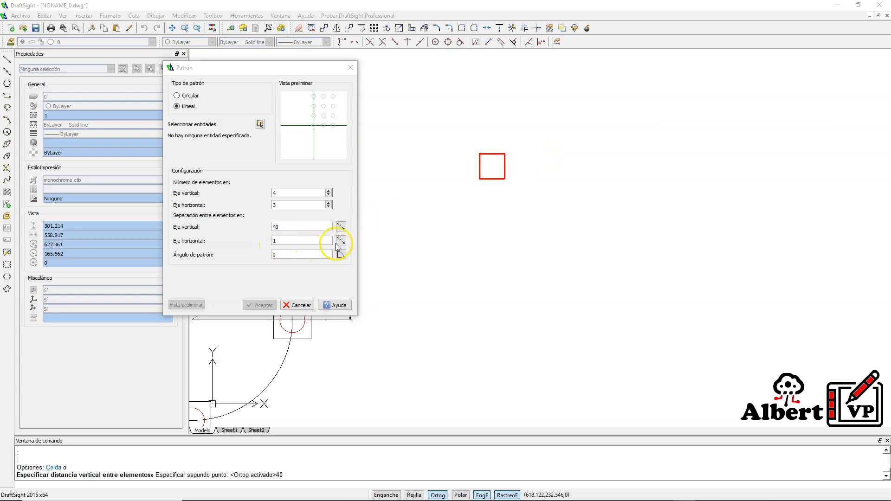
click(341, 240)
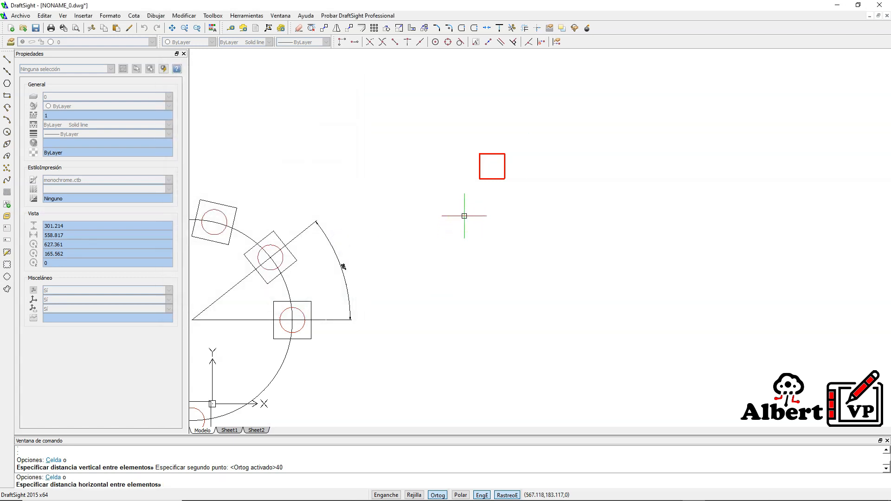
key(Return)
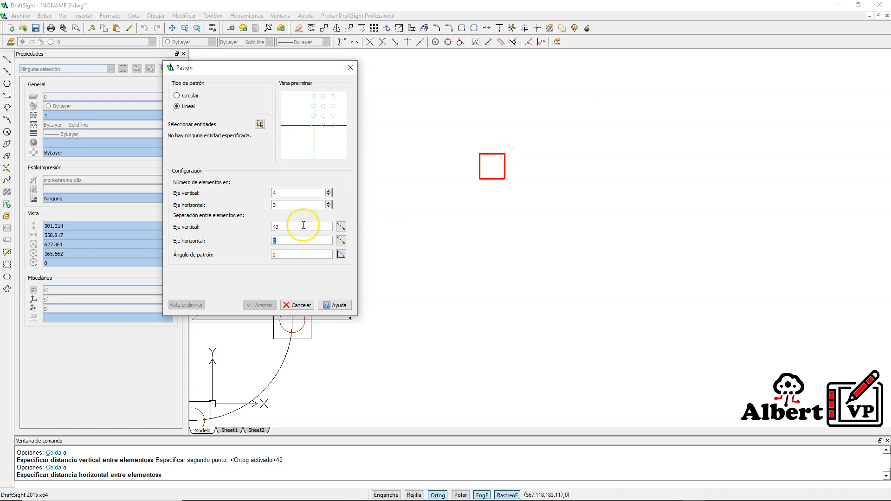
Redefine the vertical separation graphically, from the red square's upper-left corner to a point about 39 units straight below it
click(341, 227)
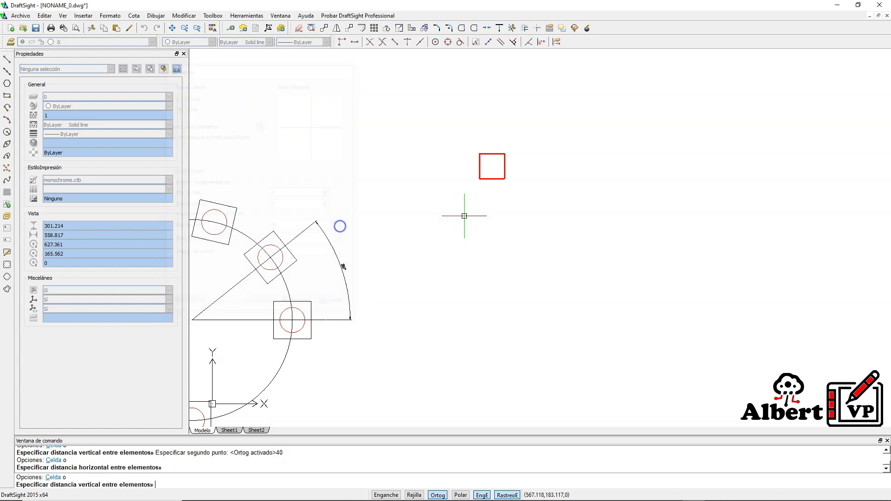
click(479, 154)
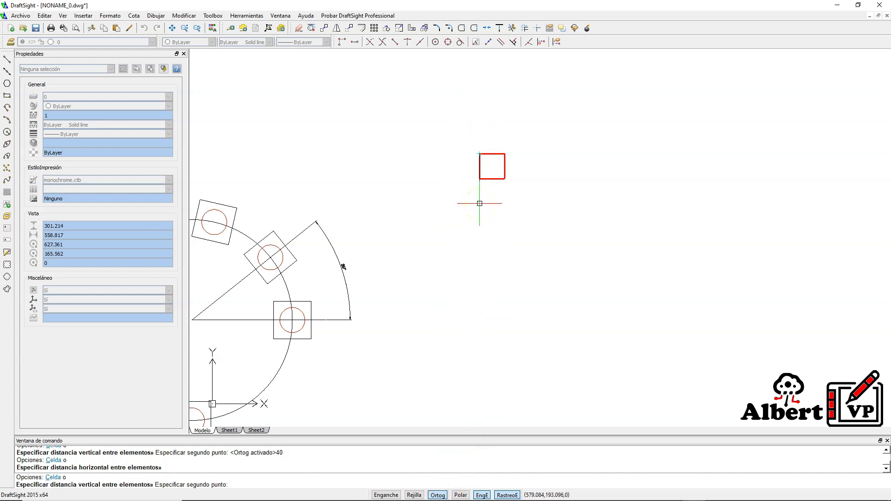
click(479, 203)
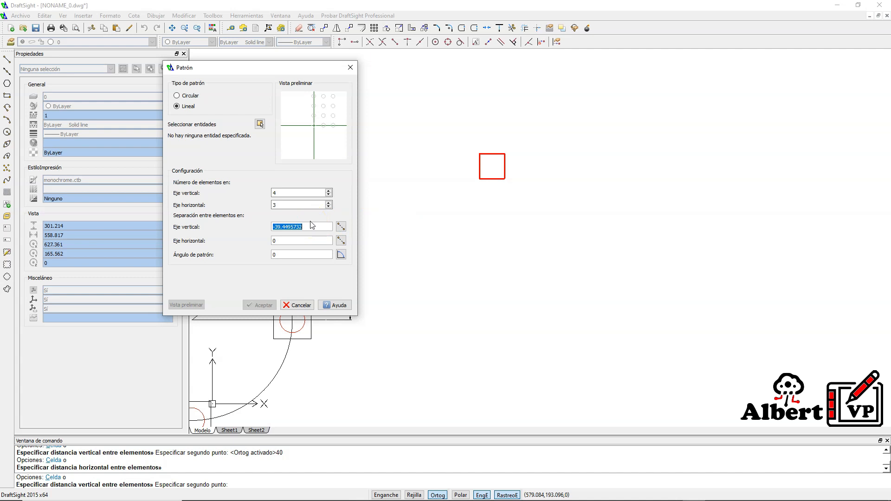
click(339, 248)
key(Tab)
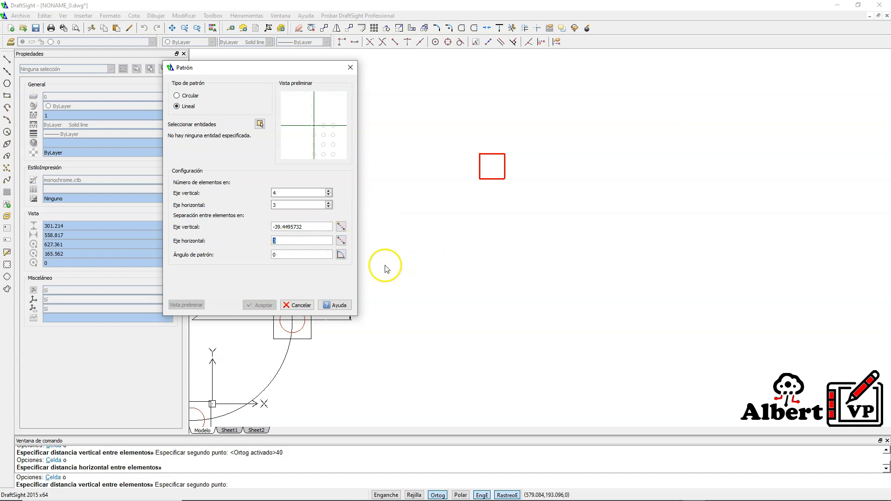
Define the horizontal separation graphically, from the red square's upper-left corner to a point about 42 units to its right
click(341, 240)
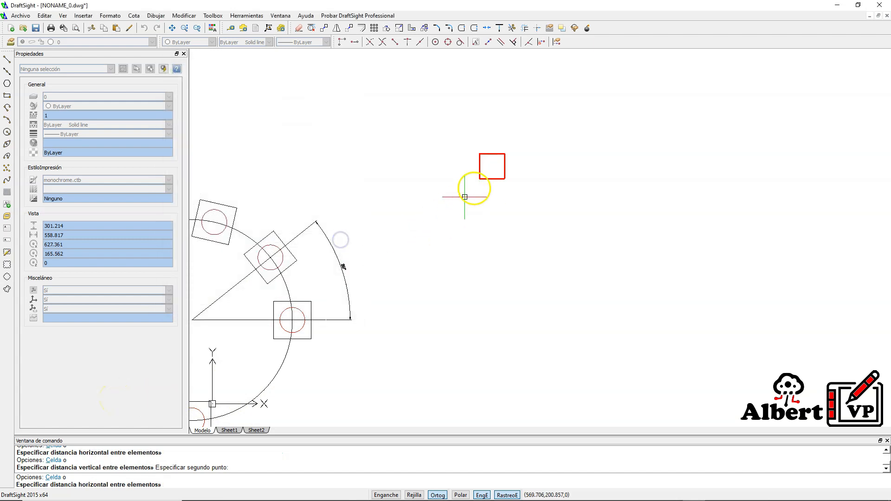
click(479, 154)
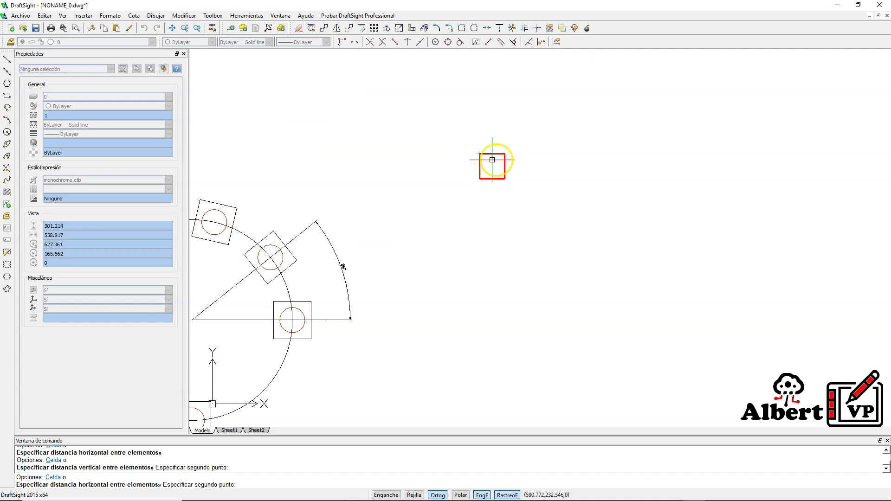
click(533, 156)
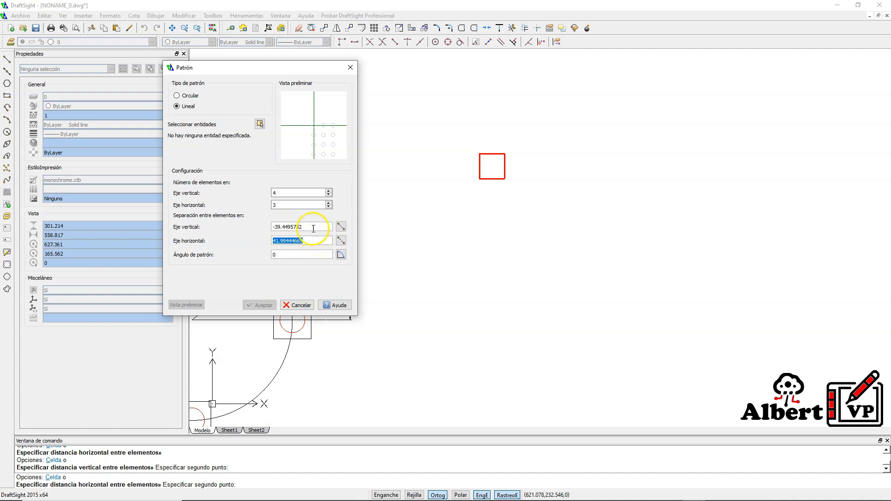
Set the linear pattern's vertical separation to 4
key(shift+Tab)
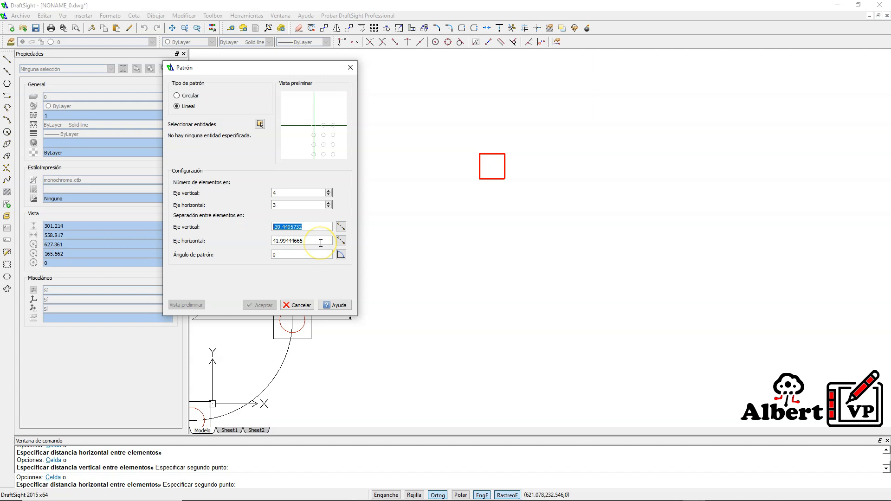
text(4)
key(shift+Tab)
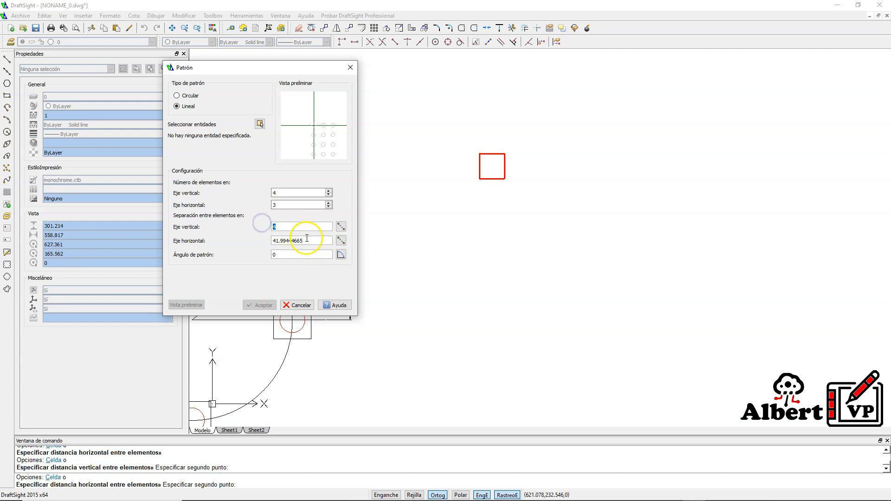
Set the linear pattern's vertical separation to -40 and its horizontal separation to 40
text(-40)
key(Tab)
text(4)
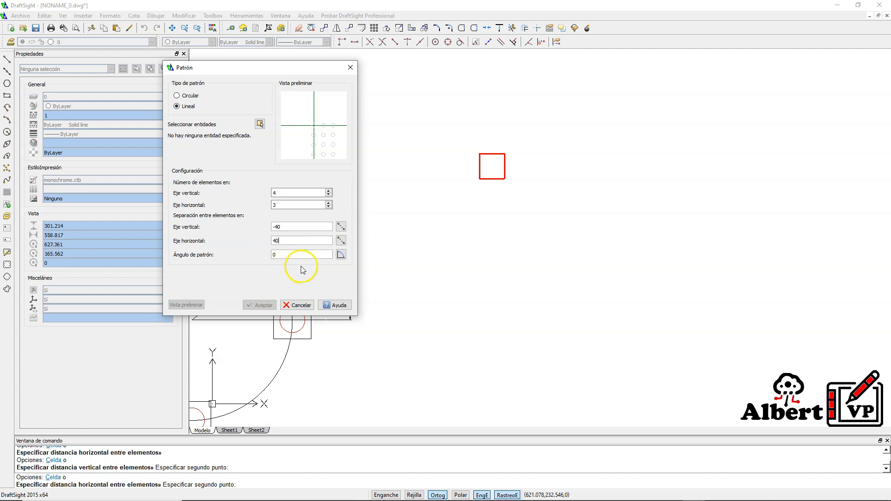
Specify the red square as the entity to pattern, preview the arrangement on the drawing and return to the pattern settings
click(260, 124)
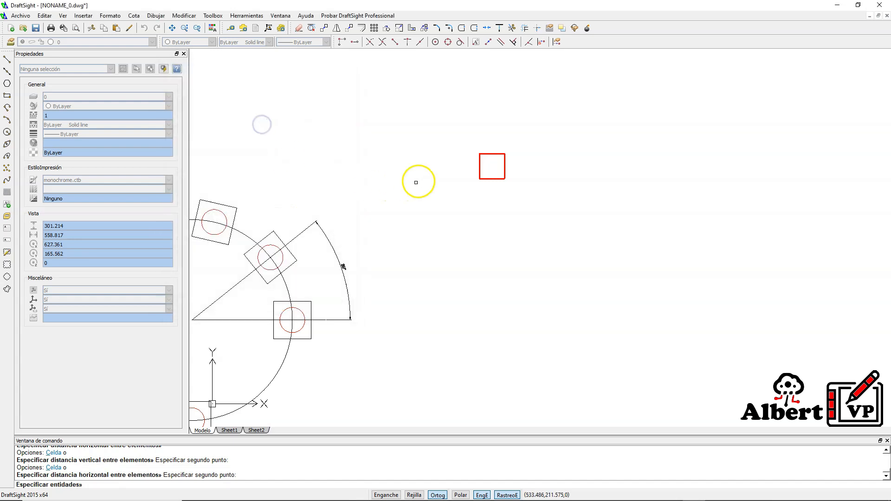
click(495, 154)
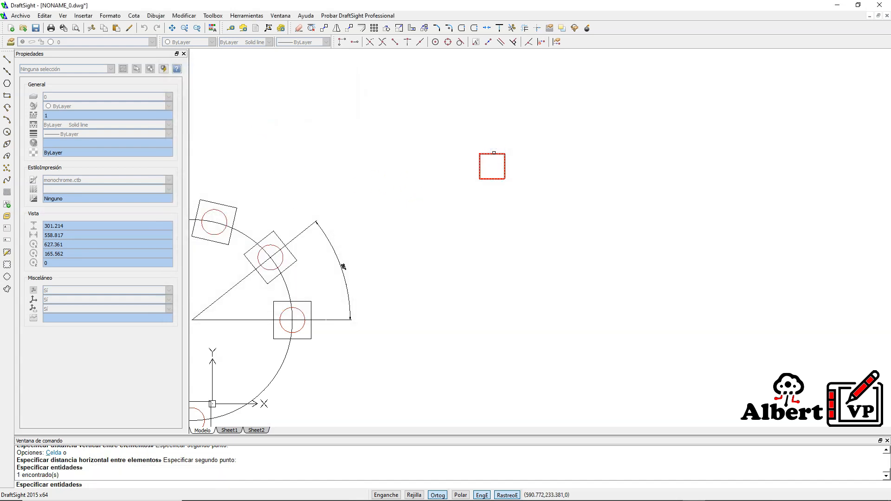
key(Return)
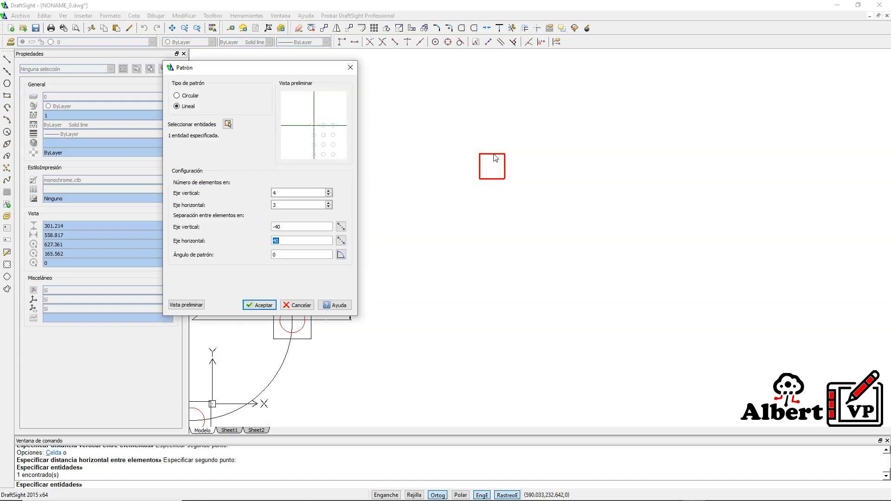
click(184, 305)
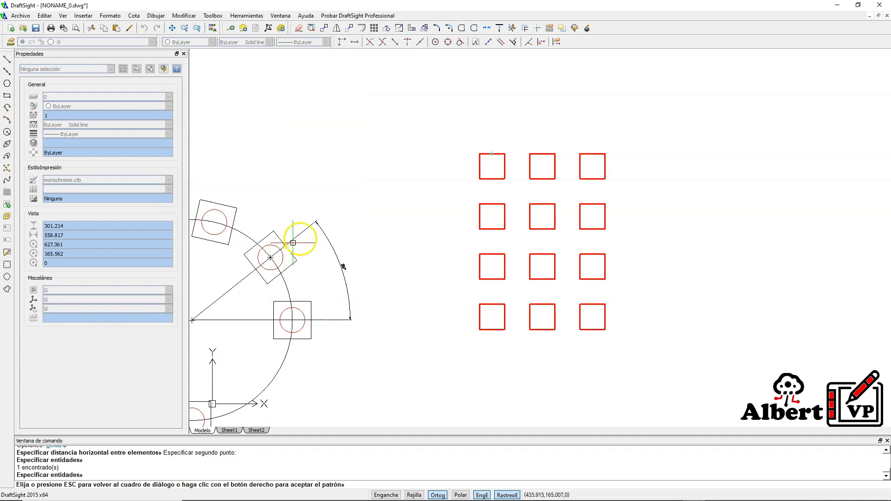
key(Escape)
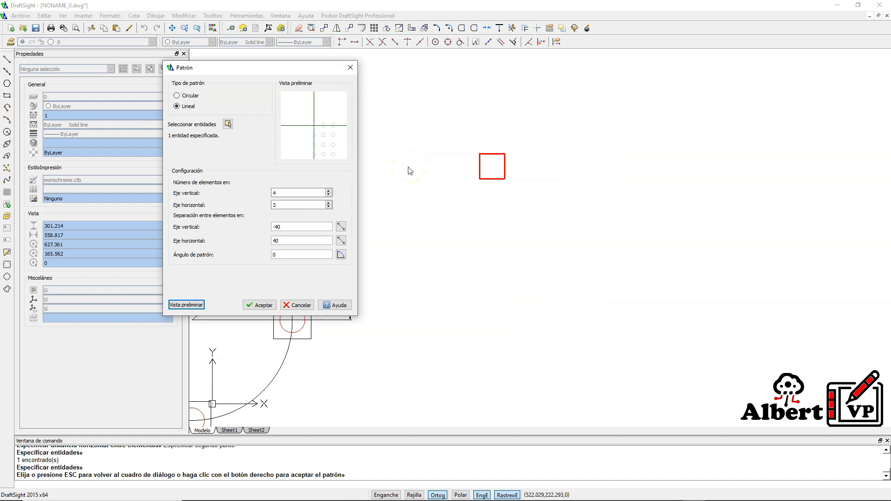
Set the number of elements on the horizontal axis to 4 and preview the pattern
click(329, 203)
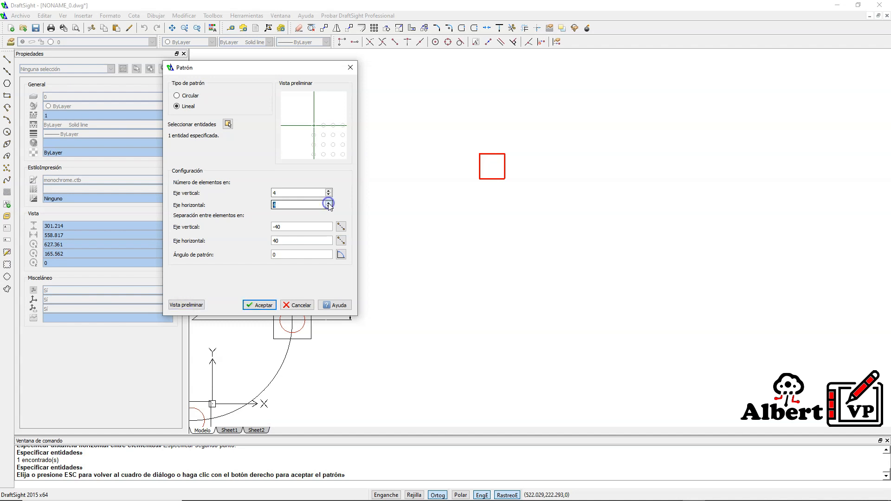
click(193, 306)
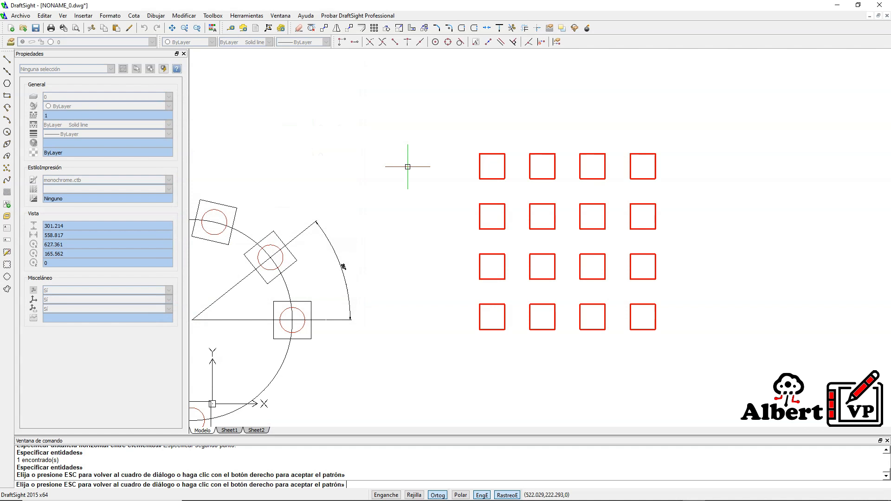
click(407, 166)
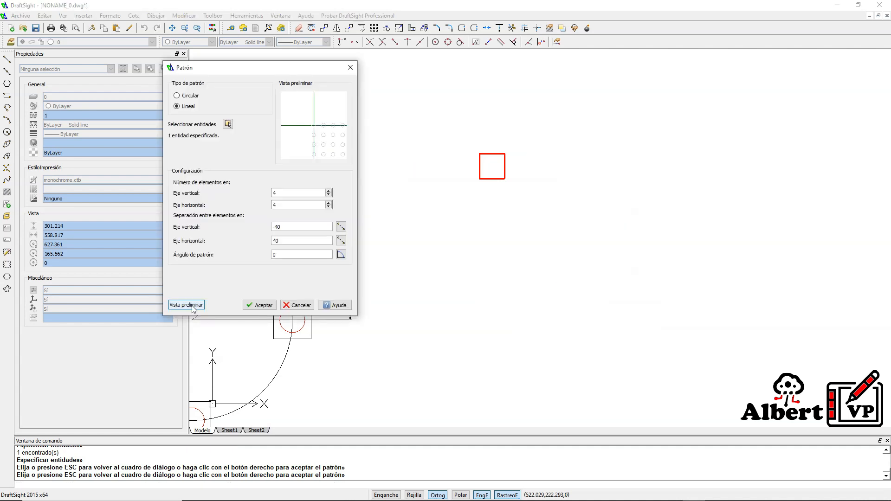
Reduce the number of elements to 2 on both the vertical and horizontal axes and preview the pattern
click(328, 195)
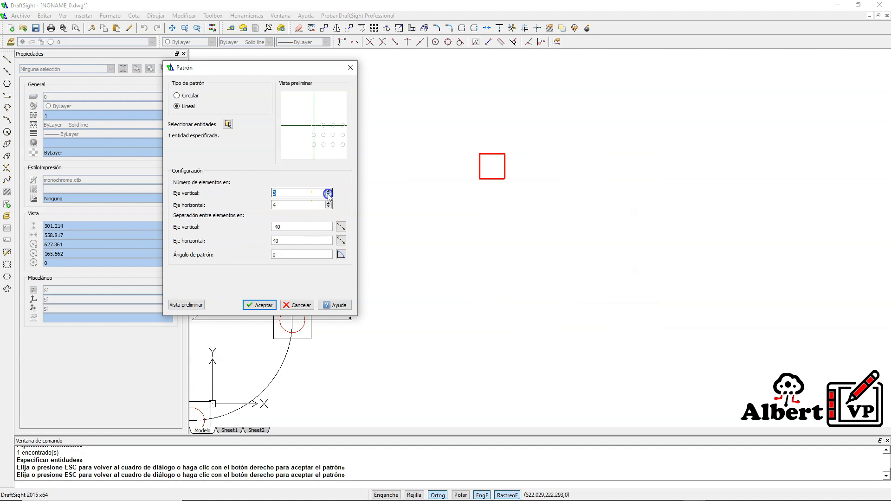
click(328, 195)
click(329, 207)
click(328, 207)
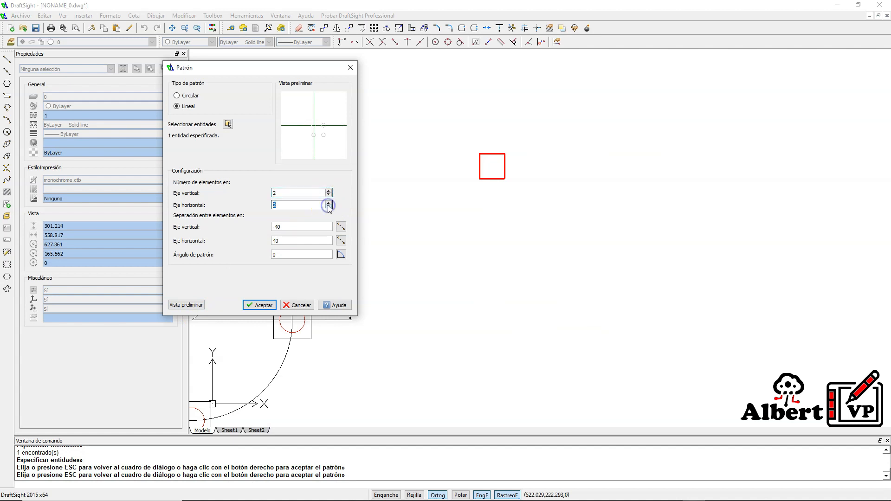
click(186, 304)
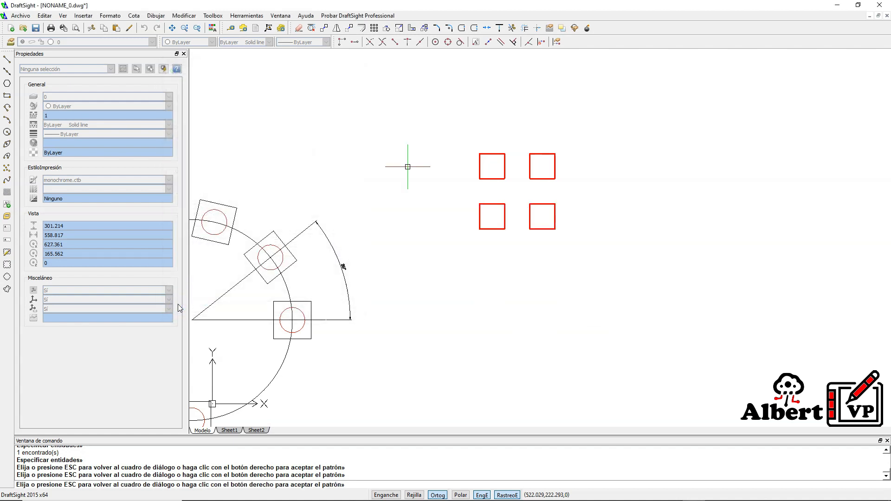
click(183, 306)
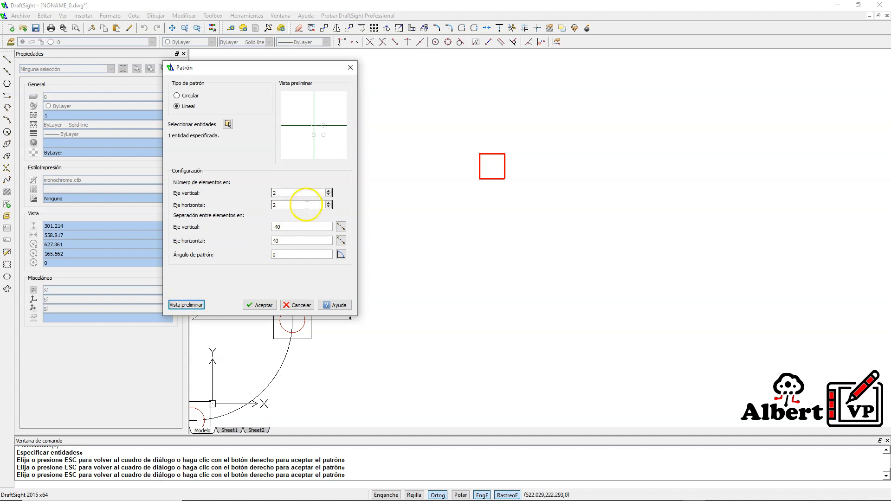
Set the number of elements to 4 on both the vertical and horizontal axes and preview the pattern
click(328, 191)
click(328, 203)
click(329, 203)
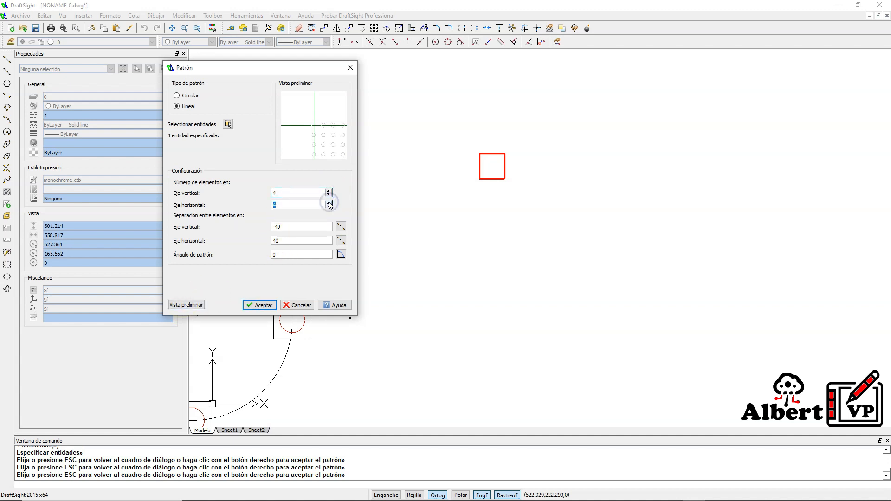
click(186, 305)
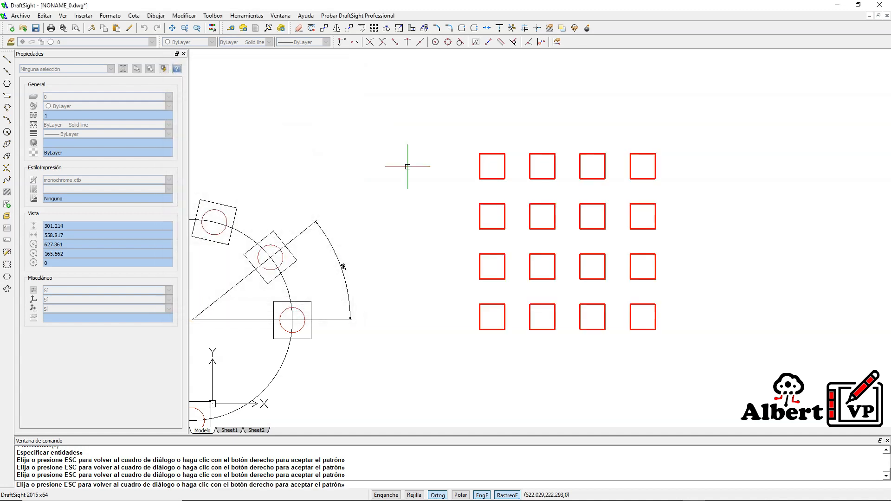
key(Escape)
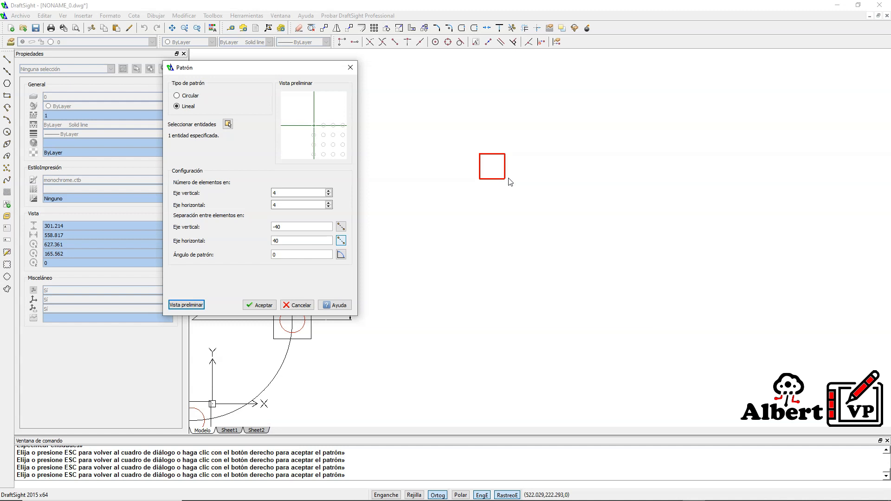
Set the pattern angle to 45 and preview the rotated arrangement of squares
double_click(280, 254)
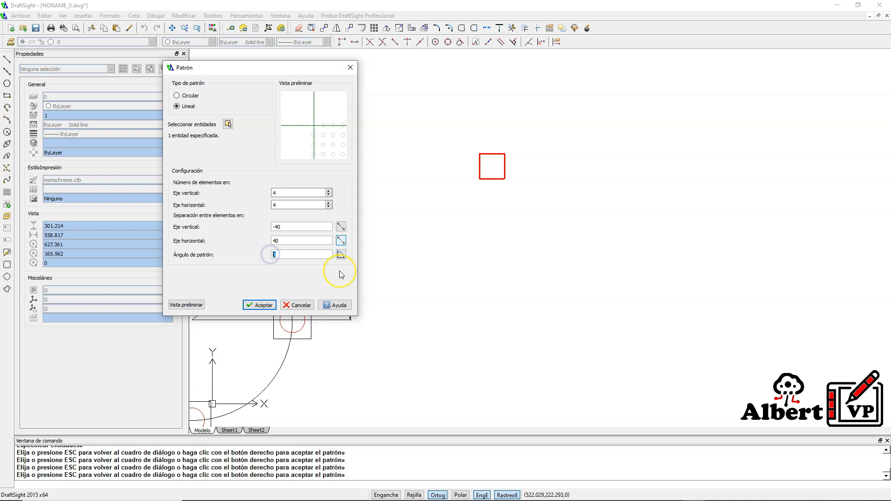
text(45)
click(195, 305)
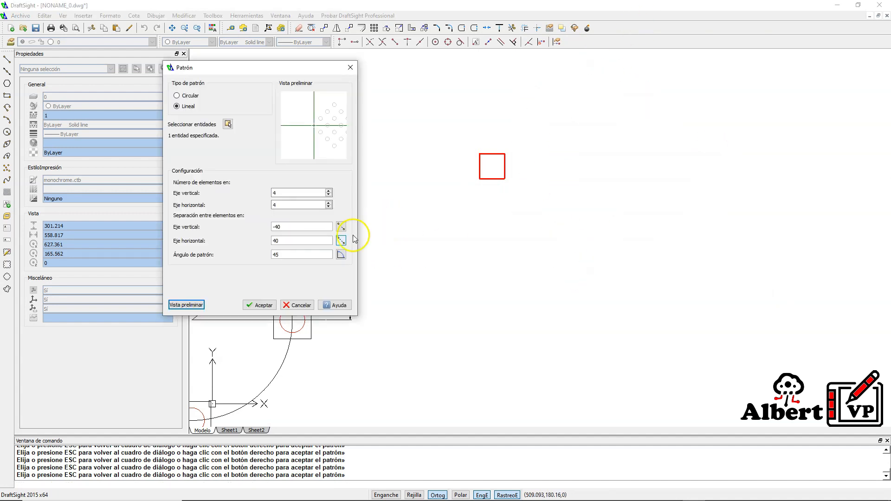
Set the pattern angle to 0 and preview the arrangement of squares
drag(292, 254, 254, 255)
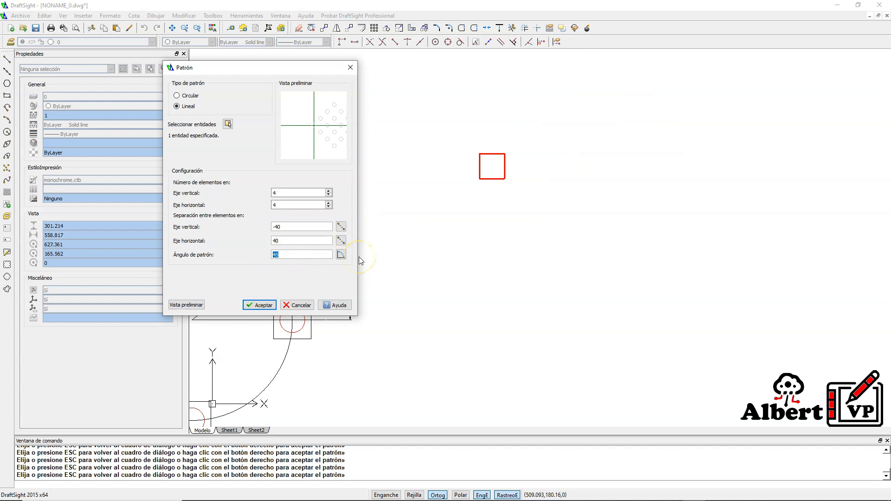
click(187, 305)
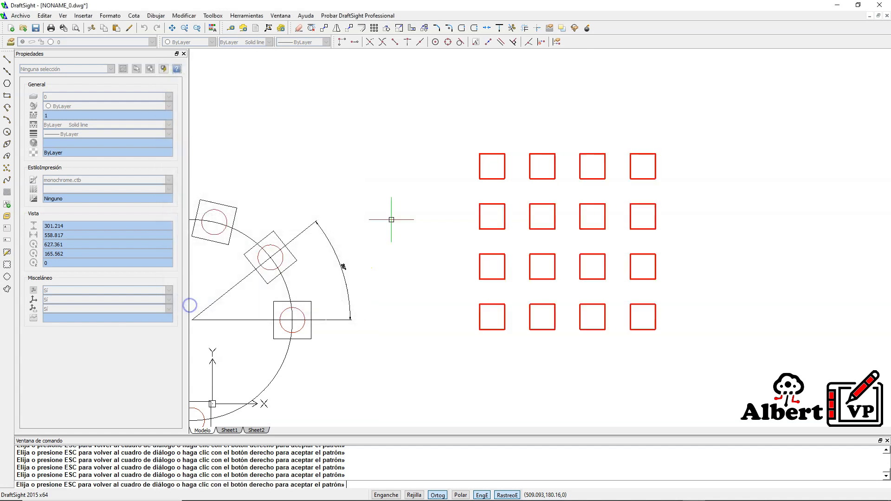
click(192, 304)
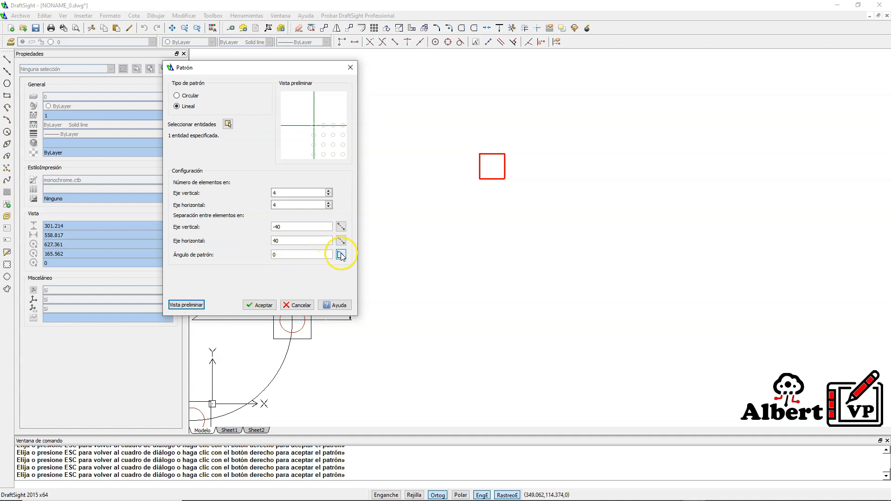
click(341, 254)
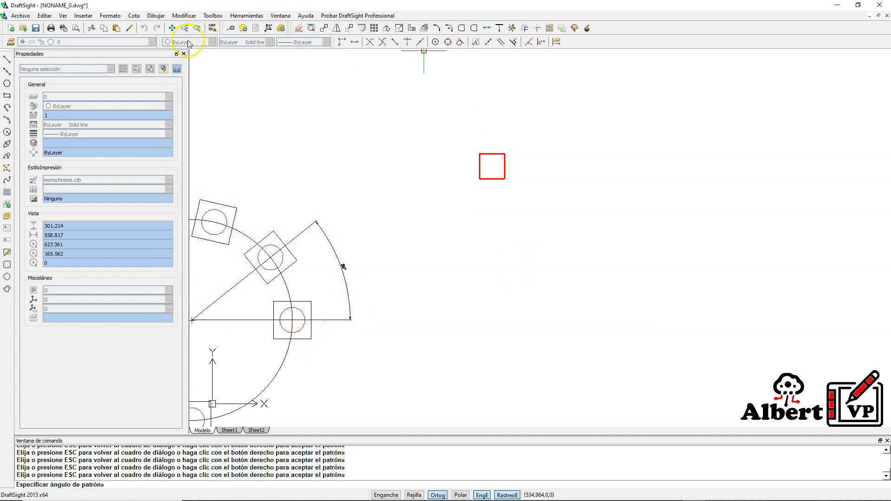
click(172, 28)
drag(369, 159, 502, 143)
scroll(503, 143, up, 1)
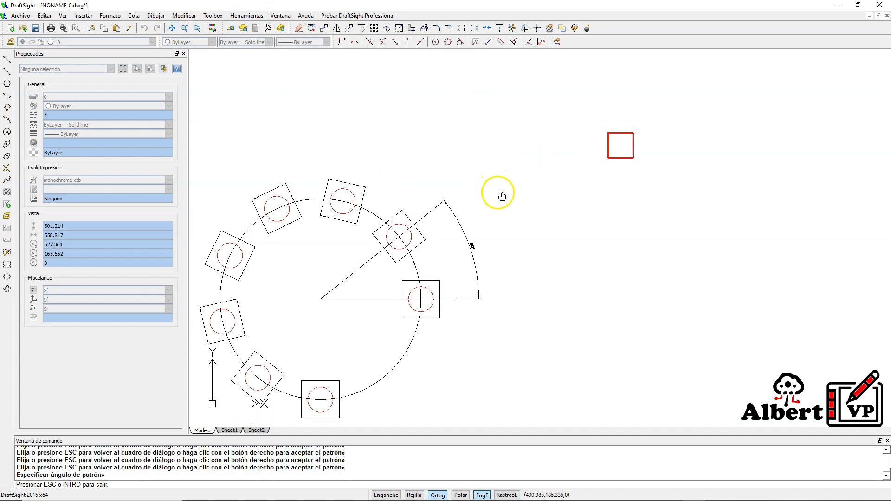
key(Escape)
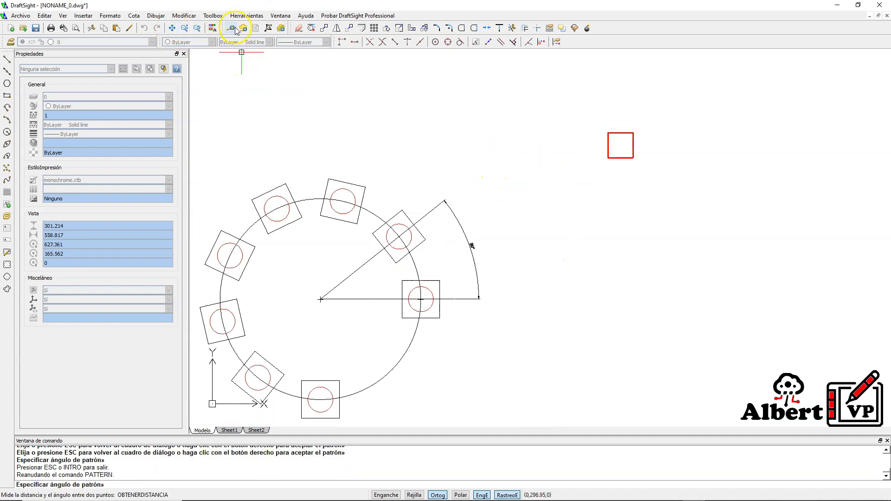
click(184, 16)
mouse_move(199, 82)
key(Escape)
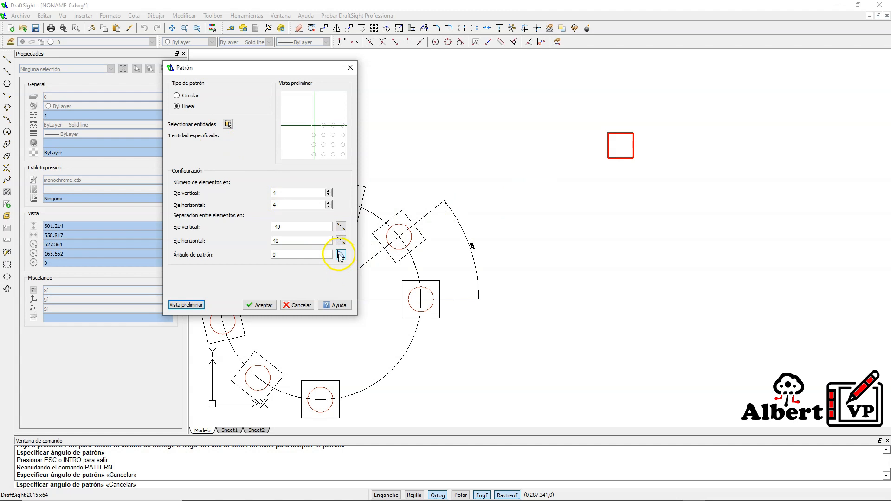
Turn off Ortho and try to define the pattern angle graphically on the drawing
click(340, 254)
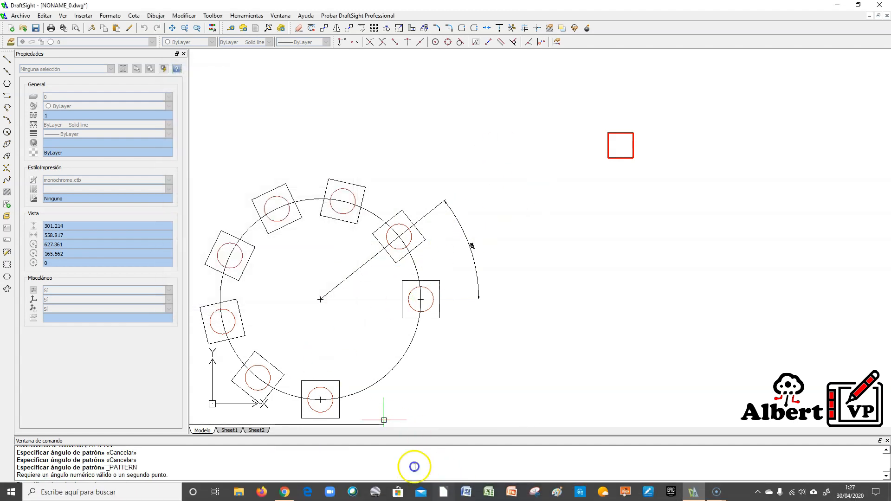
click(437, 495)
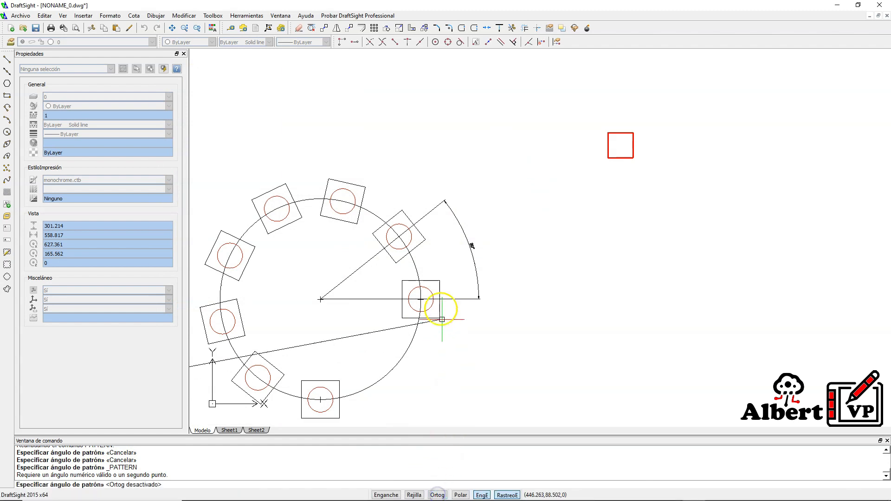
scroll(312, 153, down, 5)
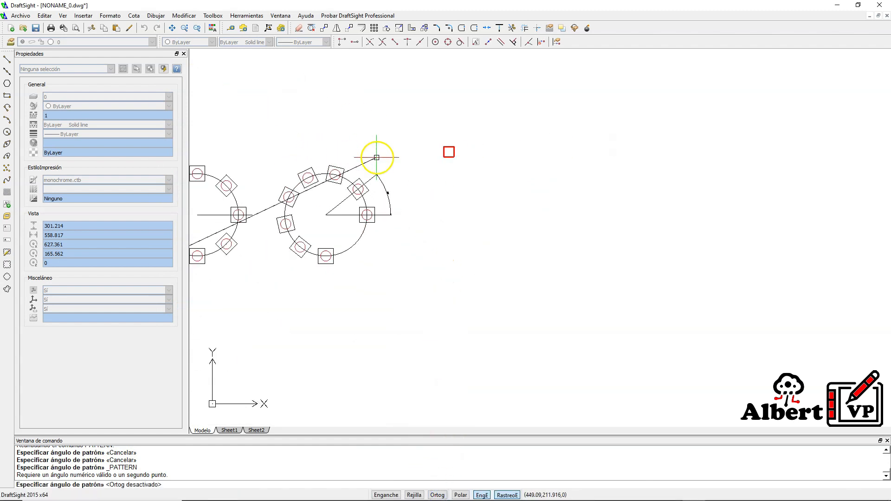
scroll(418, 173, up, 3)
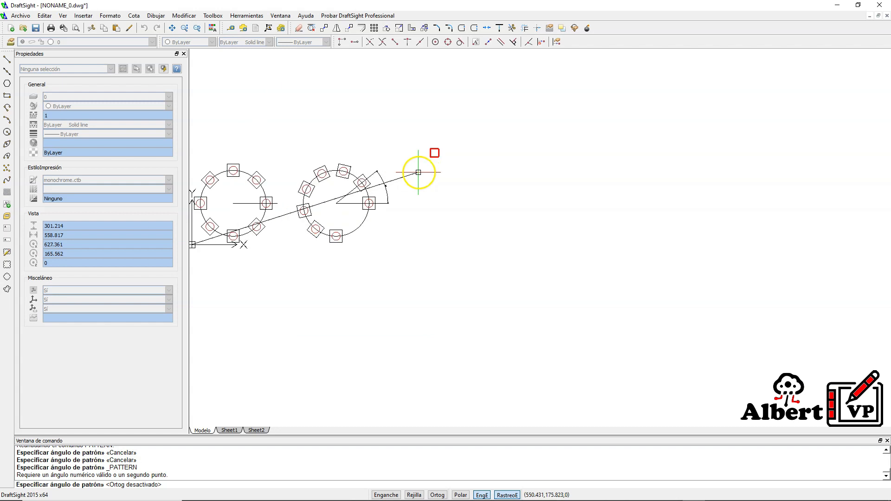
scroll(420, 169, down, 2)
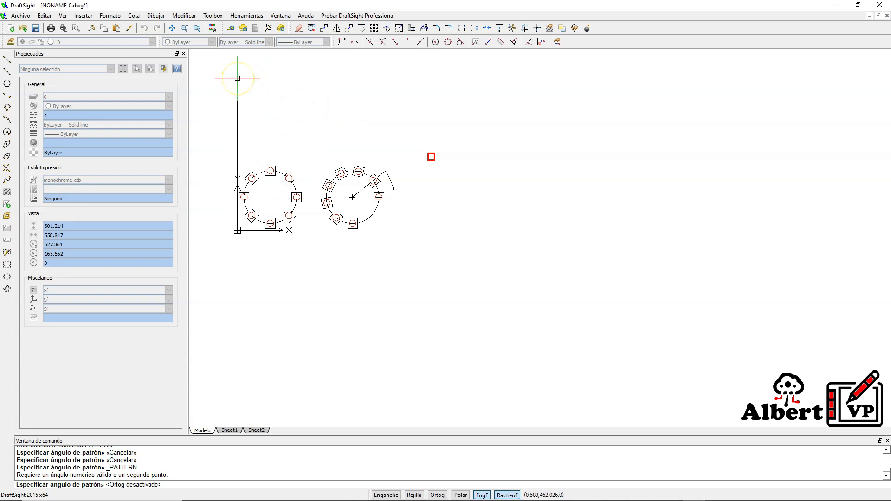
key(Escape)
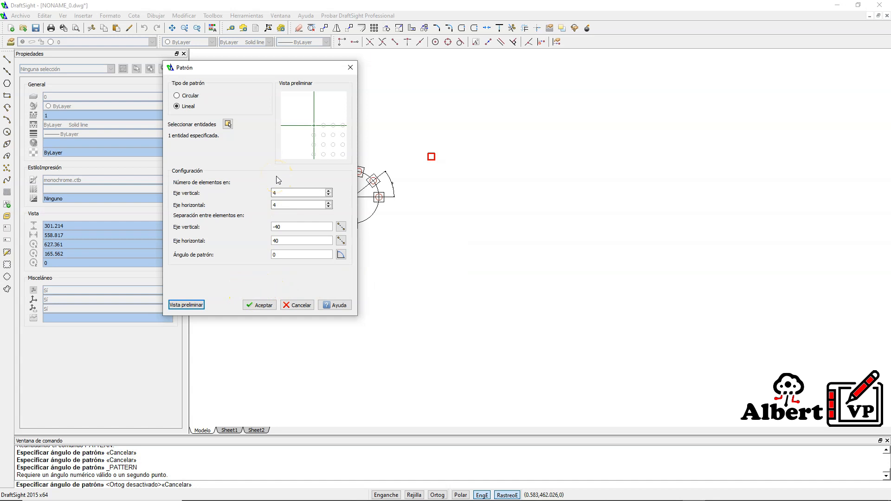
Create the linear pattern of the red square with 4 elements on each axis
click(263, 305)
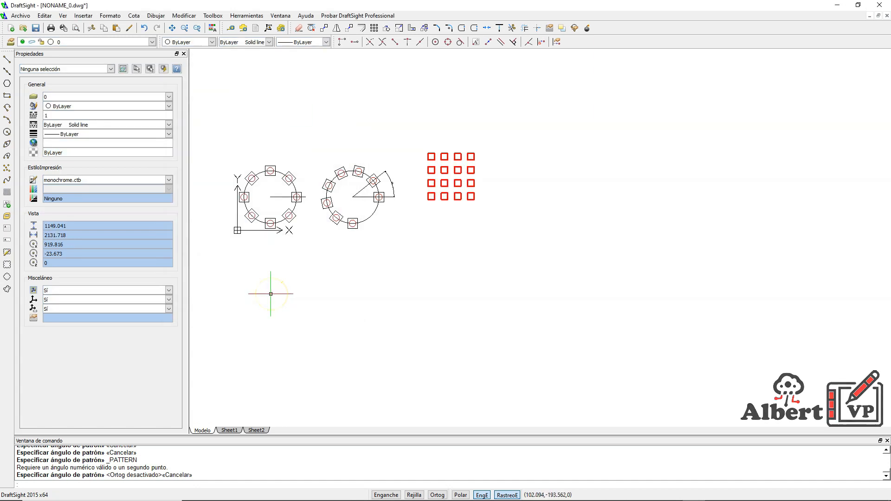
scroll(271, 294, up, 2)
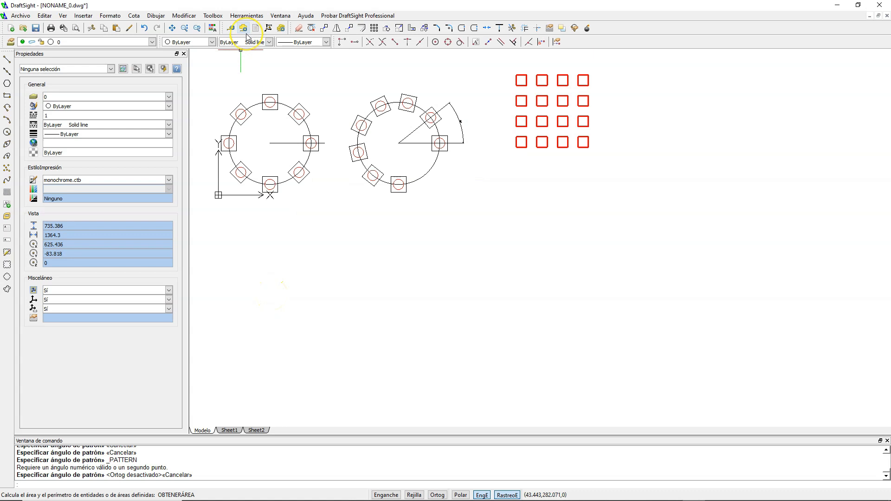